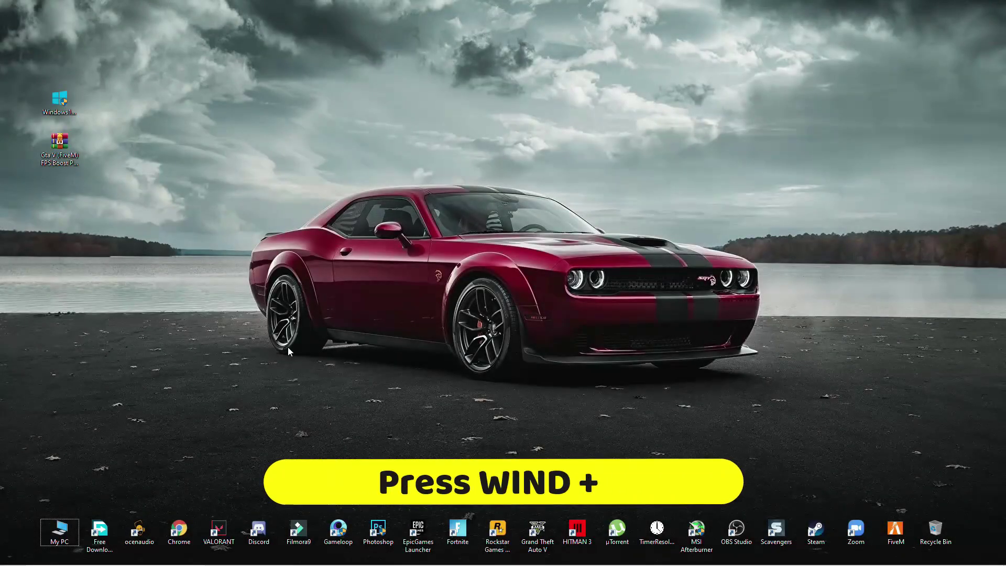
- Open the Windows Prefetch folder by running PREFETCH
{"action": "key", "text": "super+r"}
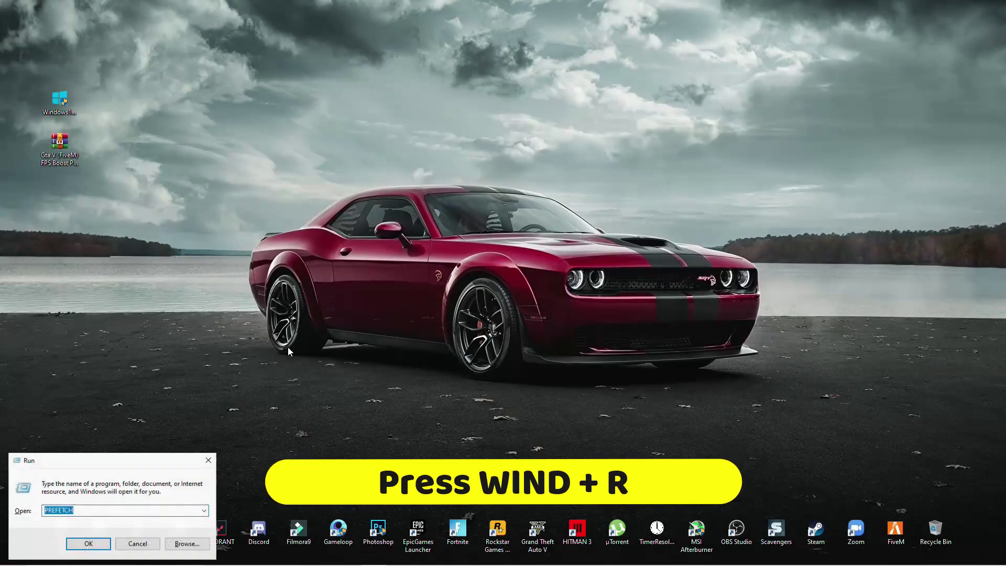
{"action": "left_click_drag", "start_coordinate": [92, 510], "coordinate": [43, 511]}
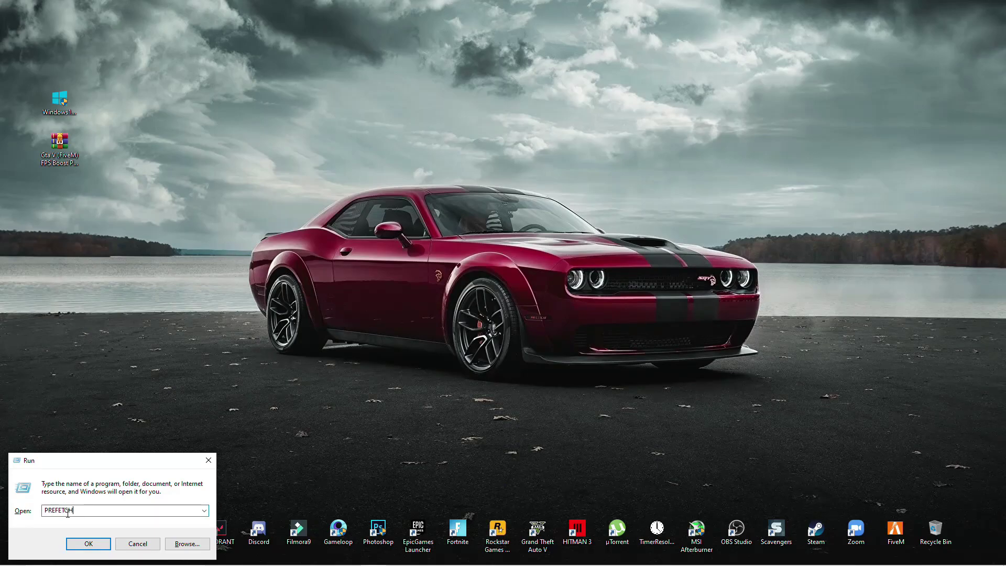
{"action": "left_click", "coordinate": [94, 546]}
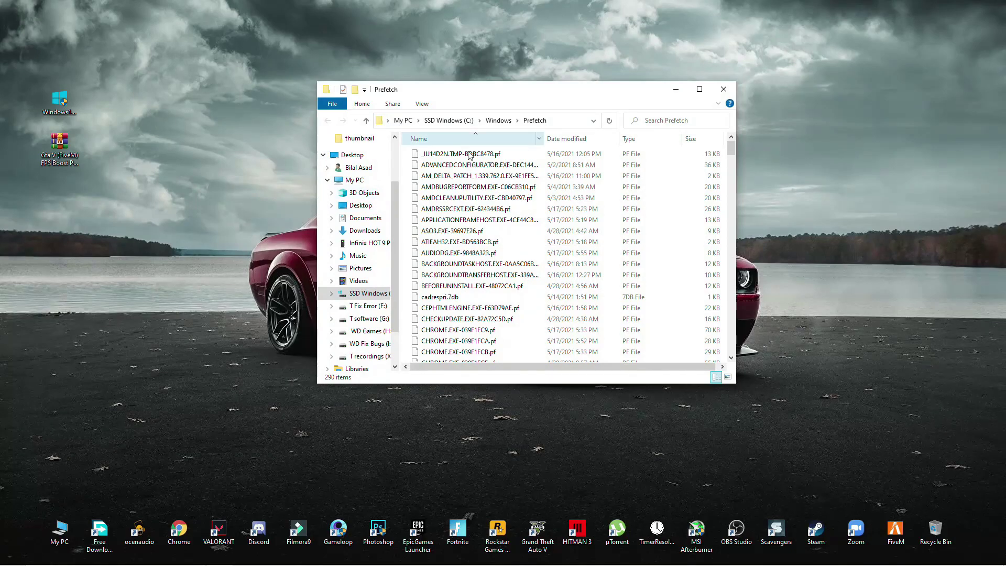
- Delete all files in the Prefetch folder, skipping the file that is in use
{"action": "double_click", "coordinate": [560, 91]}
{"action": "scroll", "coordinate": [183, 177], "scroll_direction": "down", "scroll_amount": 7}
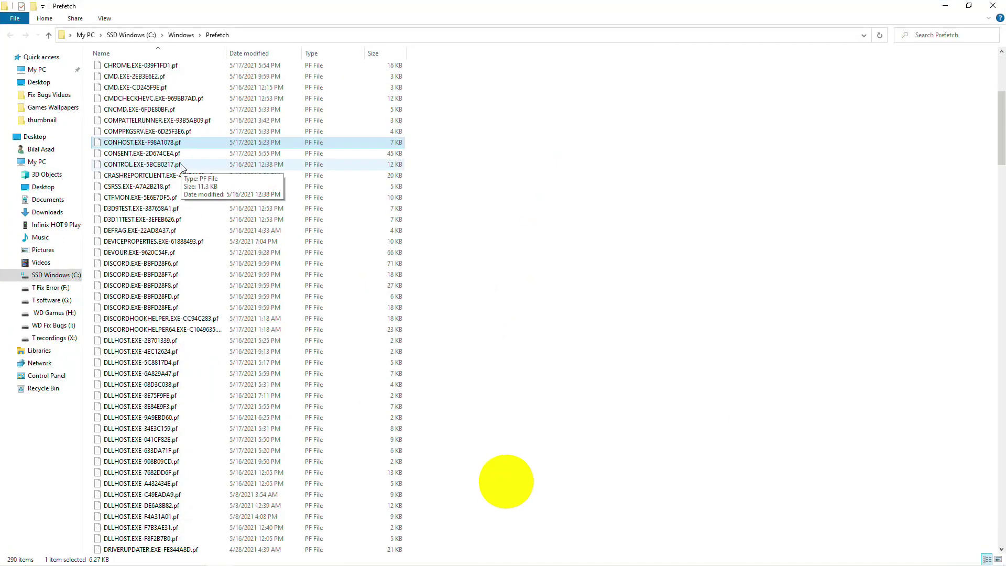
{"action": "key", "text": "ctrl+a"}
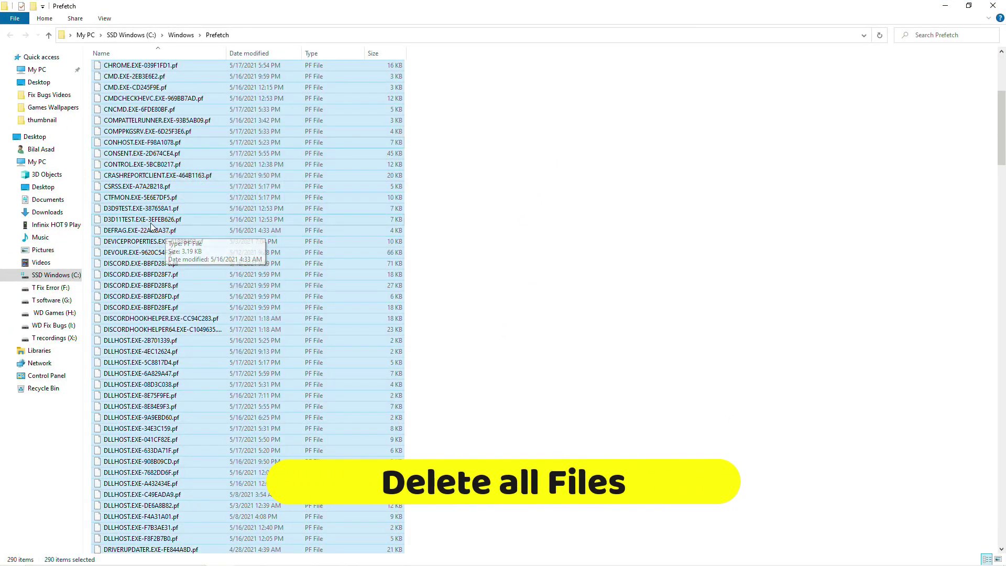
{"action": "right_click", "coordinate": [164, 226]}
{"action": "left_click", "coordinate": [51, 356]}
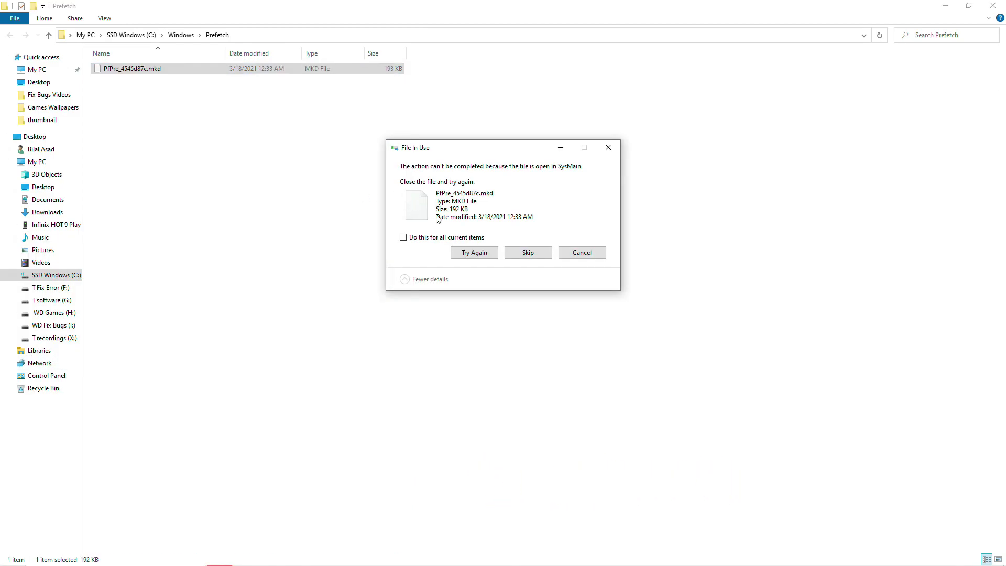
{"action": "left_click", "coordinate": [528, 254]}
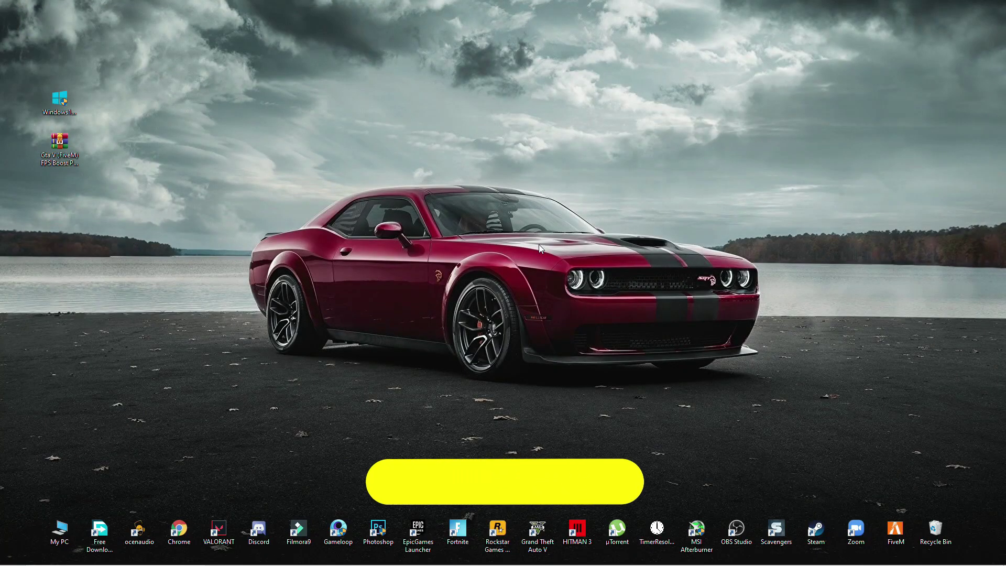
- Open the Windows Temp folder by running temp
{"action": "key", "text": "super+r"}
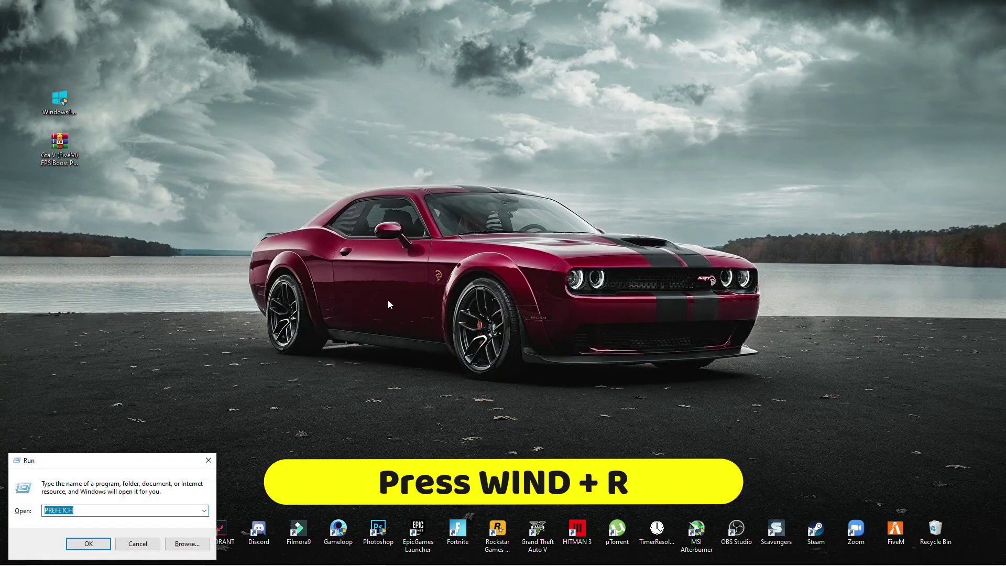
{"action": "left_click_drag", "start_coordinate": [76, 511], "coordinate": [49, 524]}
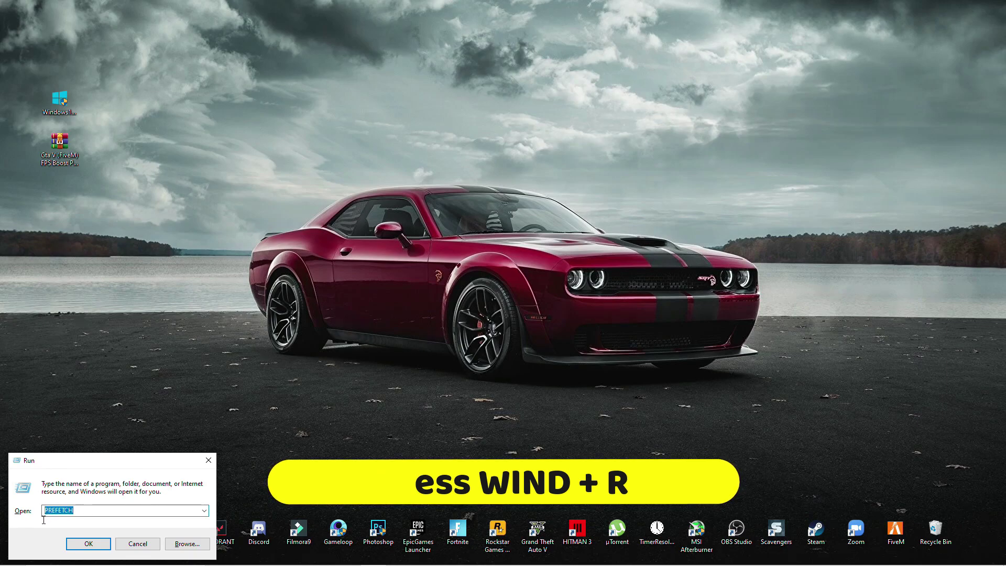
{"action": "key", "text": "BackSpace"}
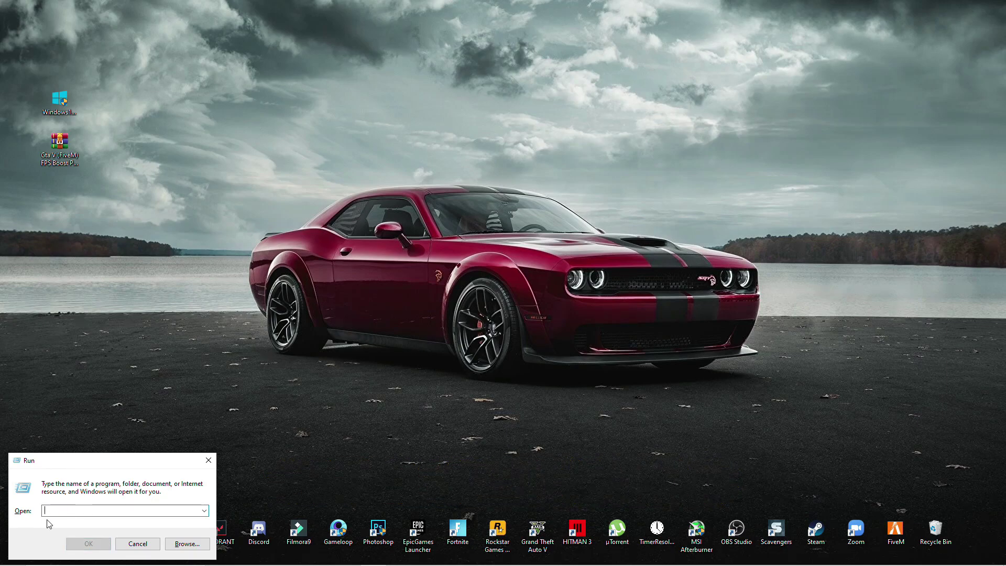
{"action": "type", "text": "temp"}
{"action": "key", "text": "Return"}
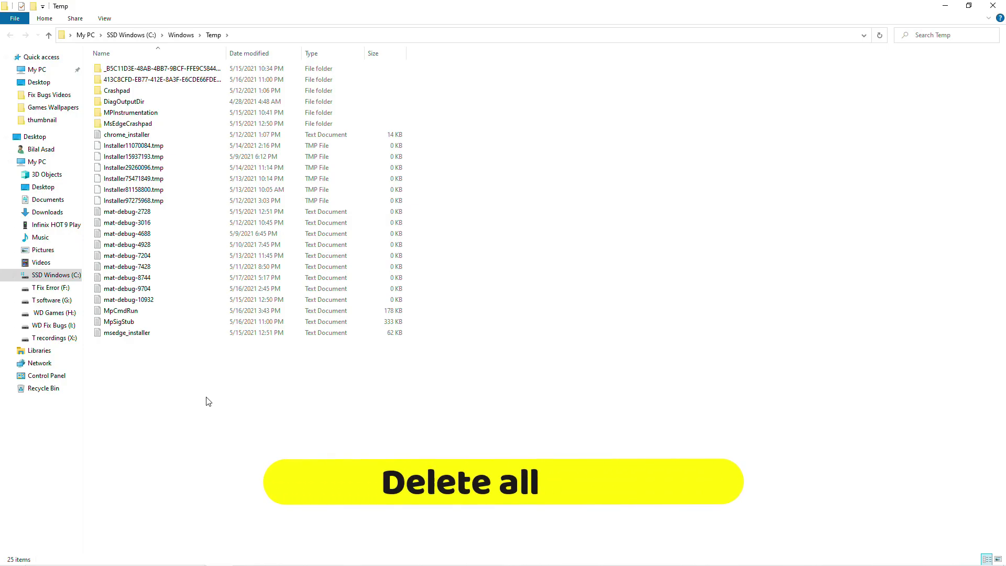
- Delete all files and folders in the Windows Temp folder
{"action": "key", "text": "ctrl+a"}
{"action": "right_click", "coordinate": [145, 301]}
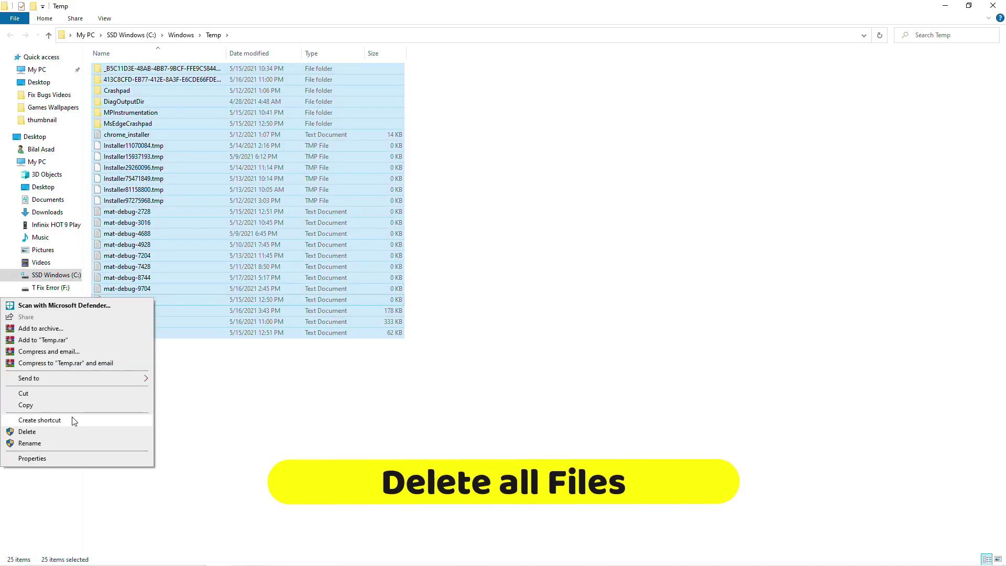
{"action": "left_click", "coordinate": [74, 434]}
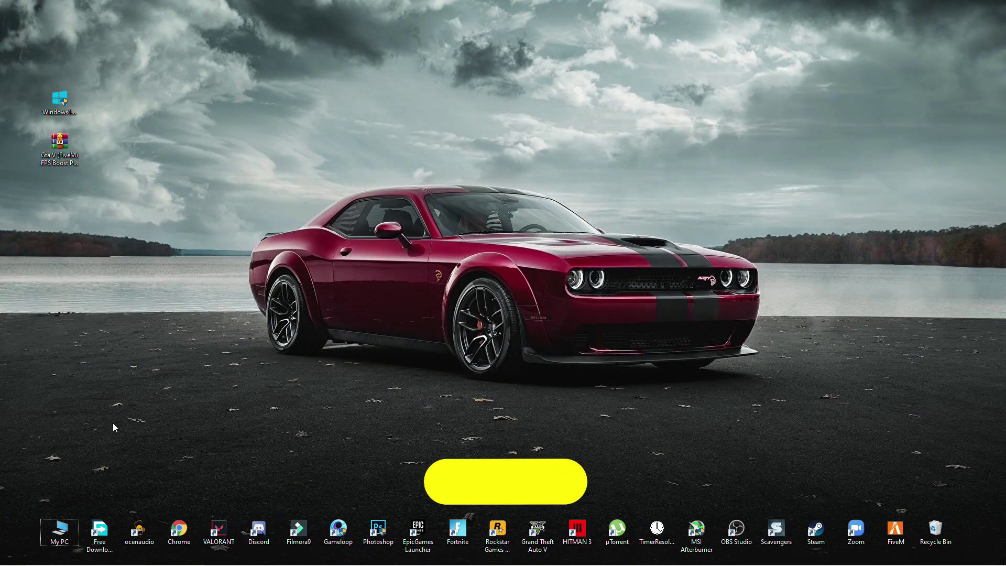
- Run %temp% and delete everything in the user's local Temp folder, skipping the file that is in use
{"action": "key", "text": "super+r"}
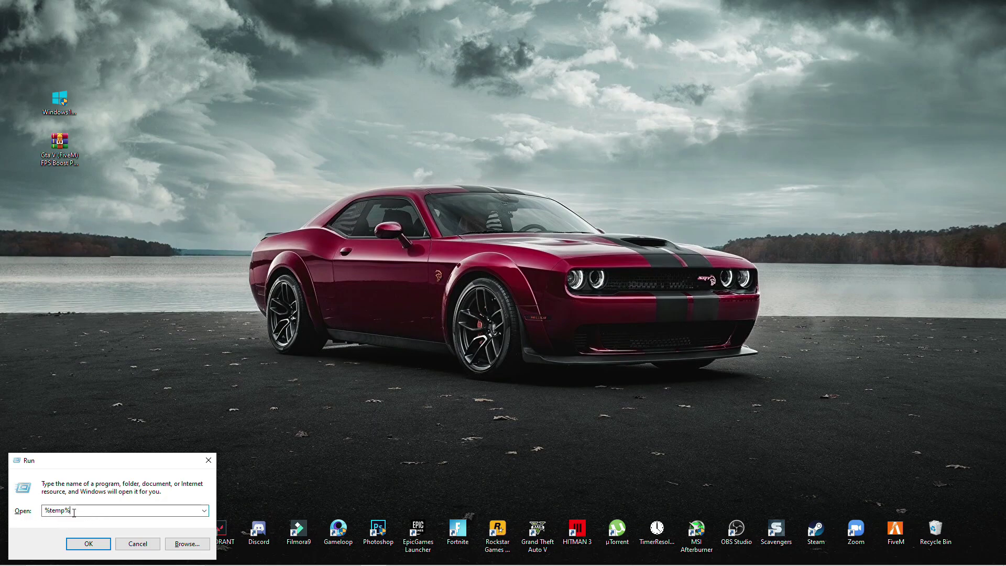
{"action": "left_click", "coordinate": [86, 544]}
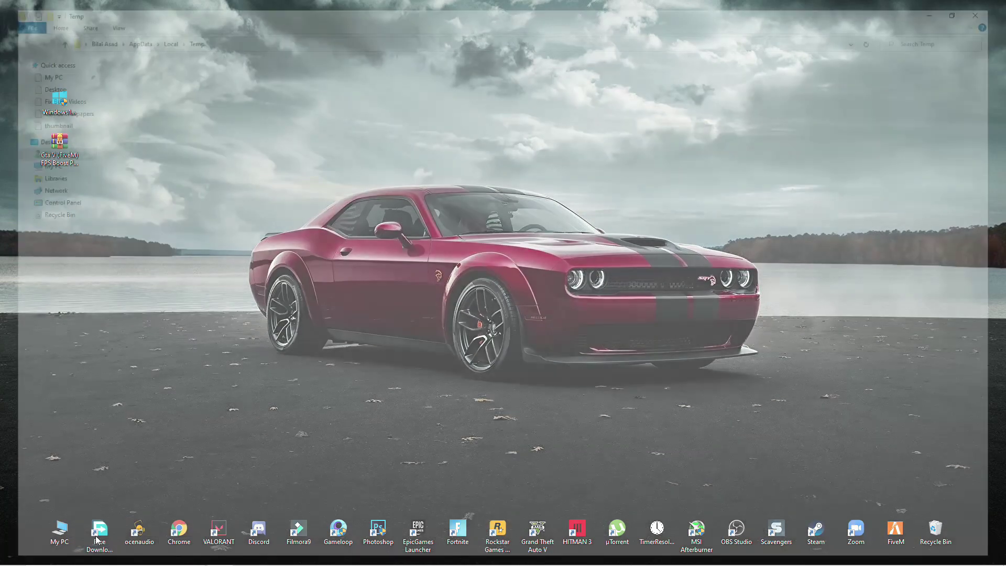
{"action": "left_click", "coordinate": [198, 255]}
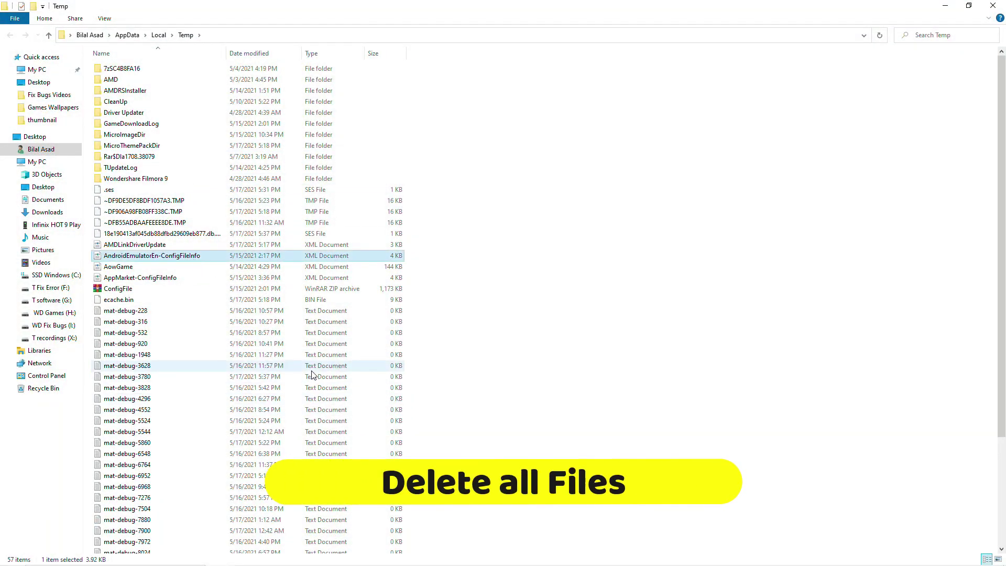
{"action": "key", "text": "ctrl+a"}
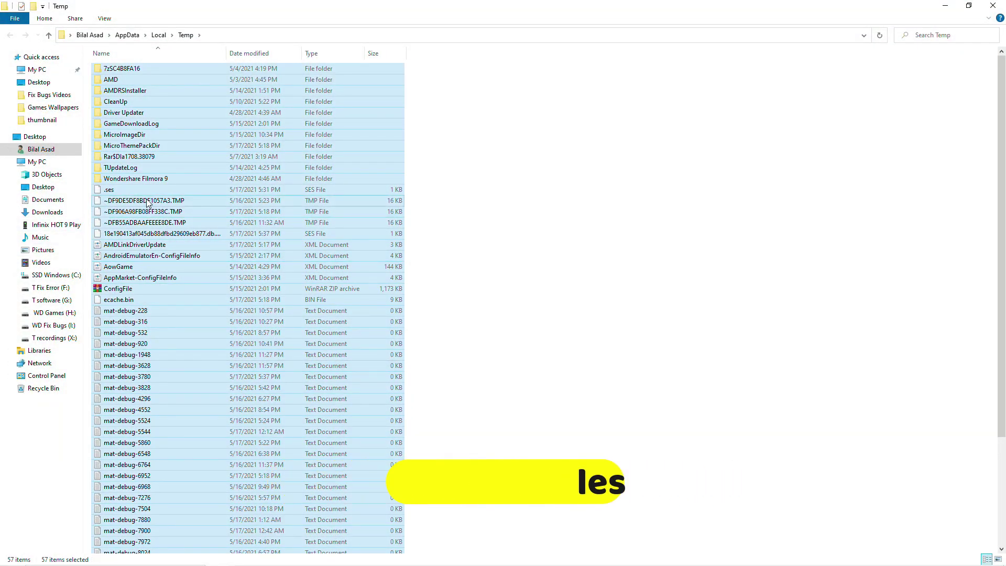
{"action": "right_click", "coordinate": [96, 212]}
{"action": "left_click", "coordinate": [72, 351]}
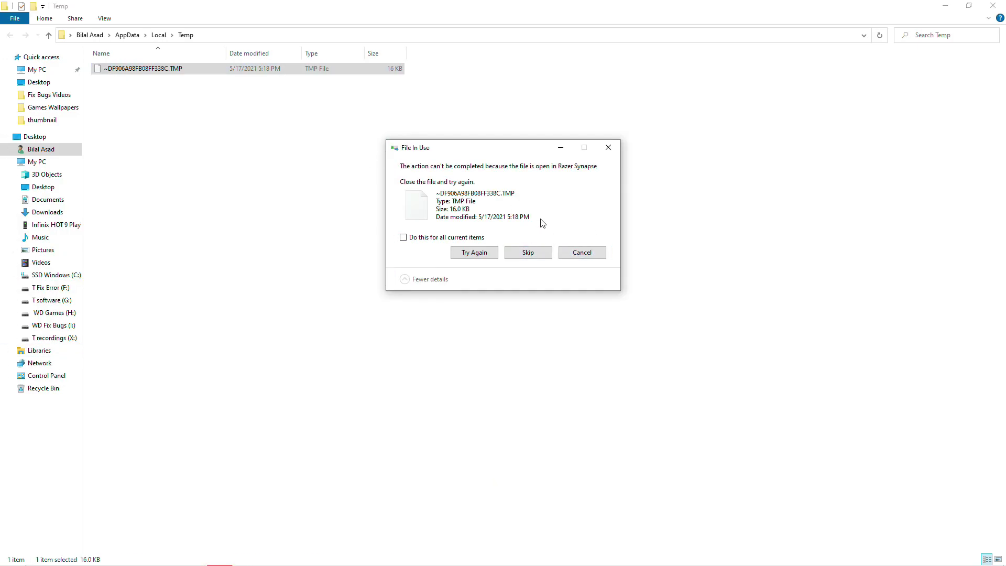
{"action": "left_click", "coordinate": [543, 256]}
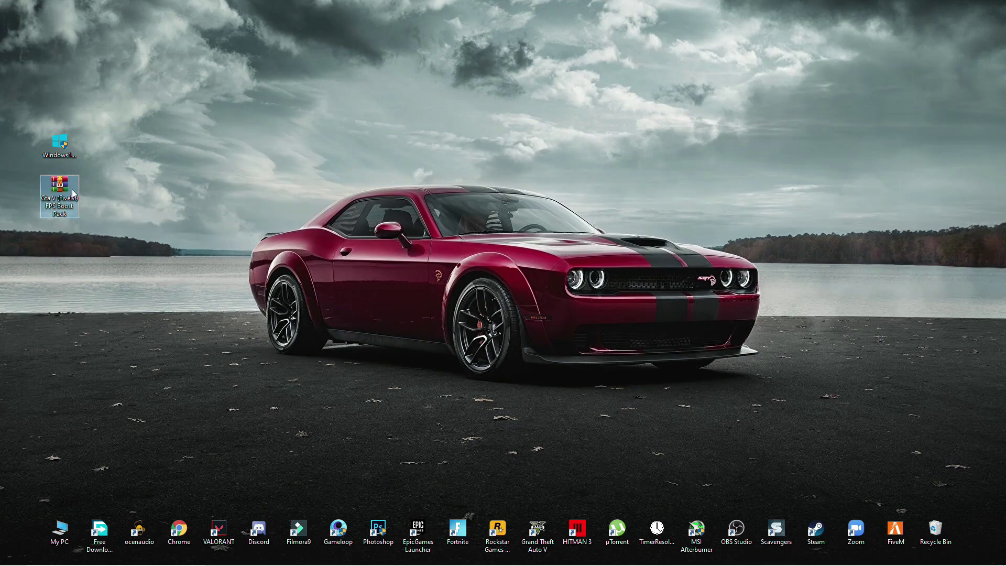
- Extract the Gta V (FiveM) FPS Boost Pack archive onto the desktop, open the extracted folder and minimize its window
{"action": "right_click", "coordinate": [74, 193]}
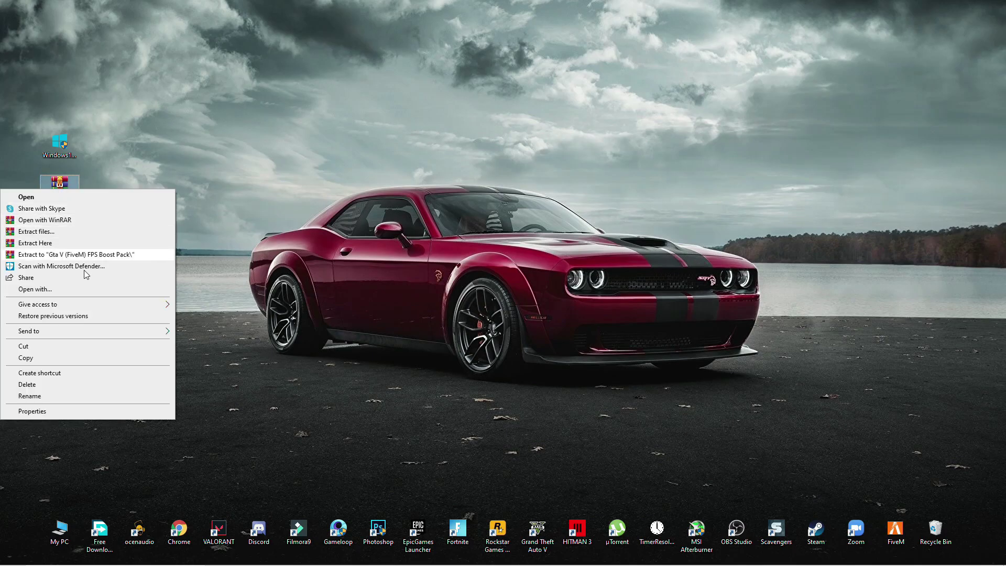
{"action": "left_click", "coordinate": [46, 244]}
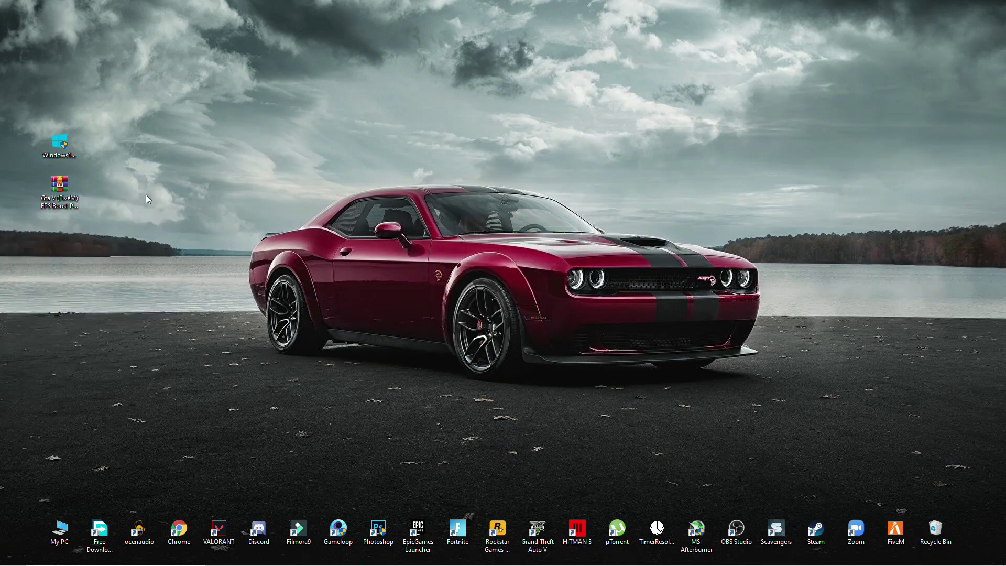
{"action": "left_click_drag", "start_coordinate": [24, 29], "coordinate": [260, 109]}
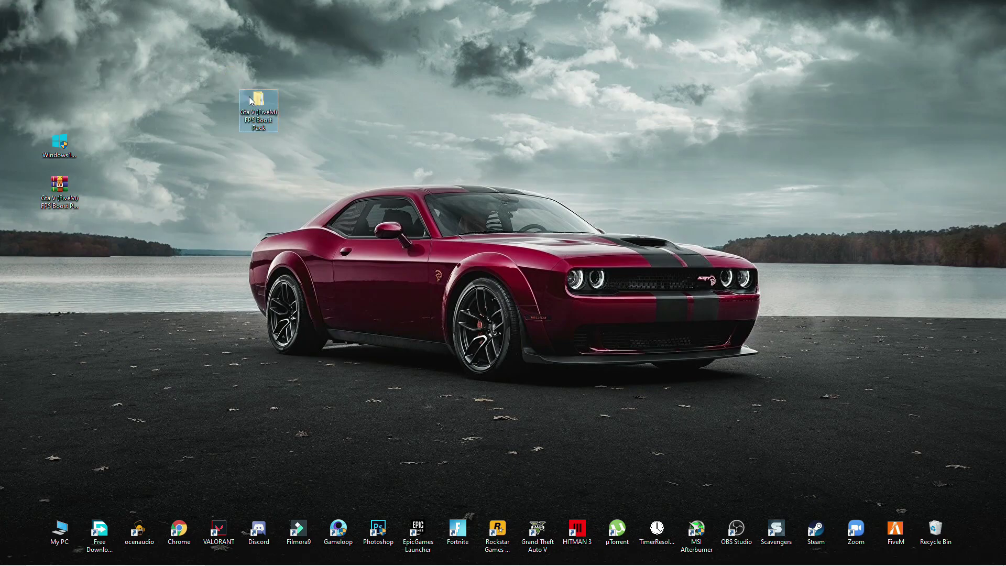
{"action": "double_click", "coordinate": [258, 102]}
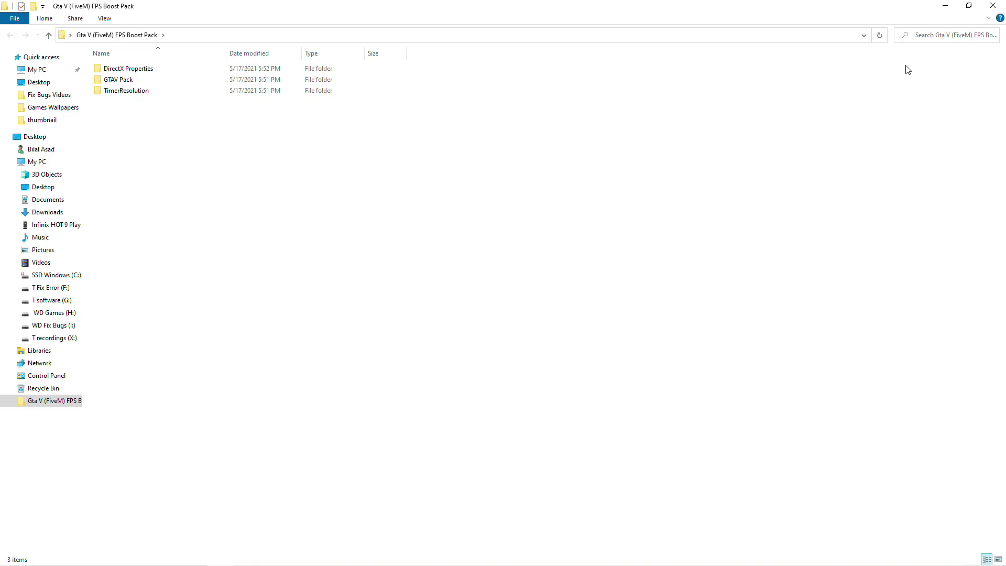
{"action": "left_click", "coordinate": [955, 5]}
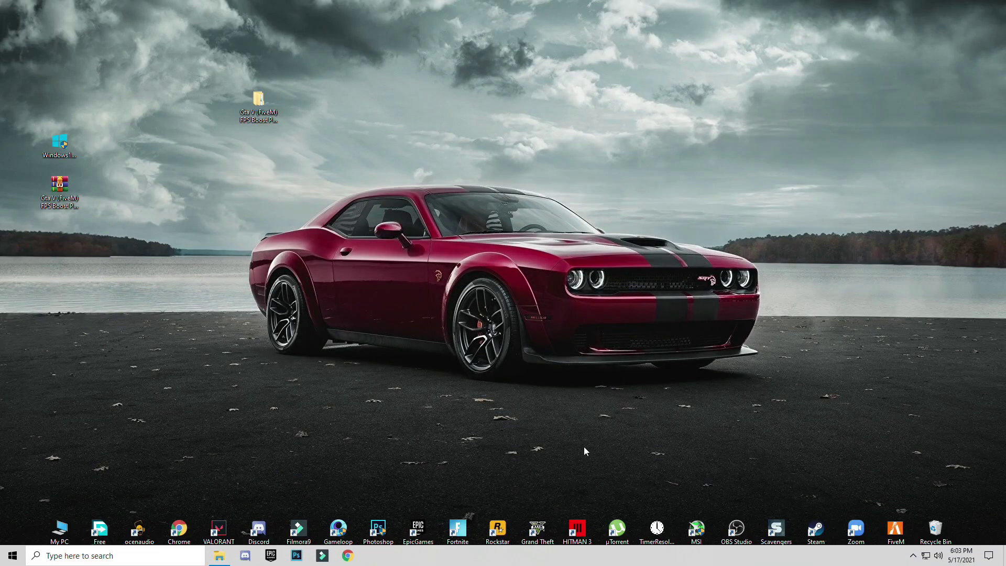
- Open the GTAV game folder on the WD Games (H:) drive and minimize its window
{"action": "double_click", "coordinate": [59, 529]}
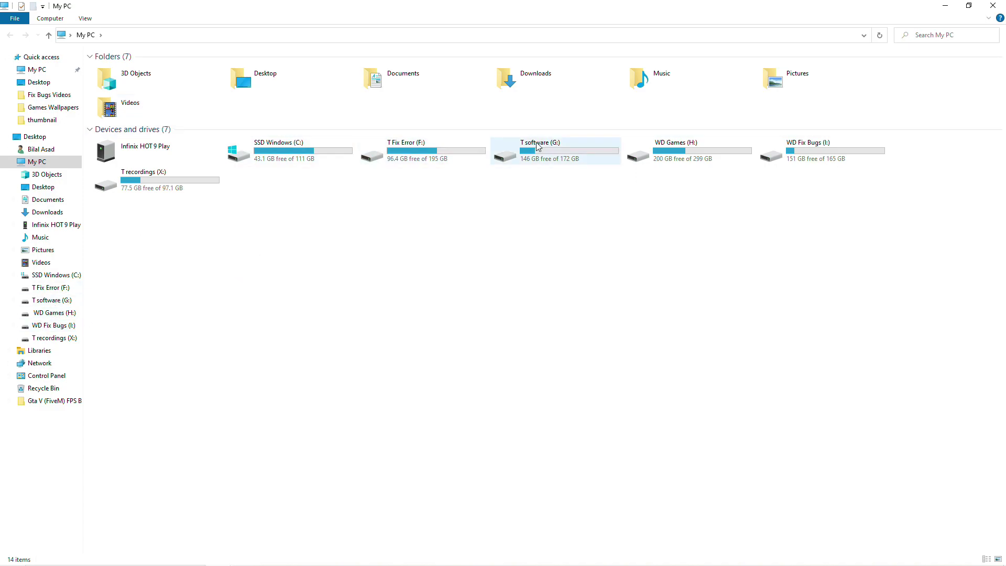
{"action": "double_click", "coordinate": [676, 148]}
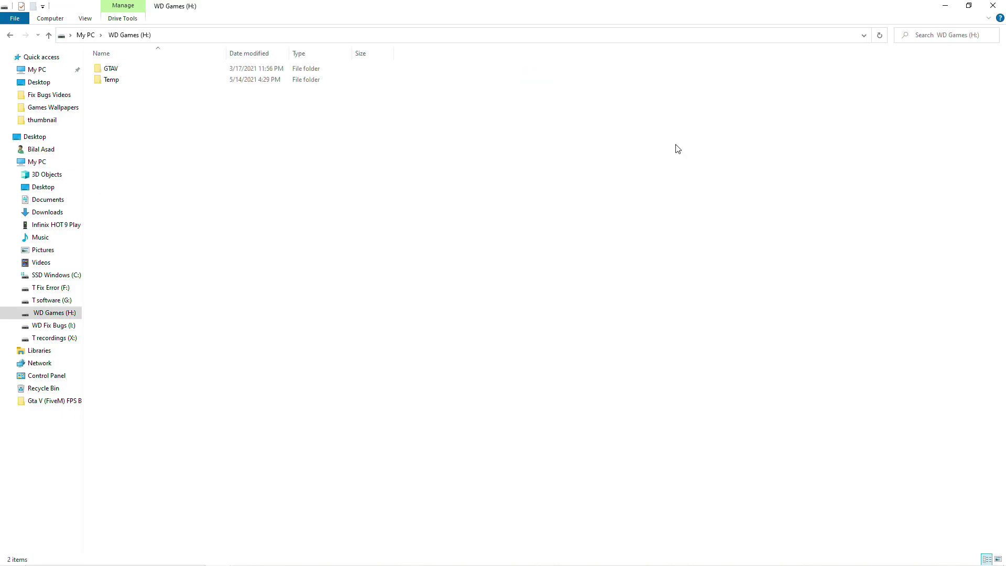
{"action": "left_click", "coordinate": [117, 72]}
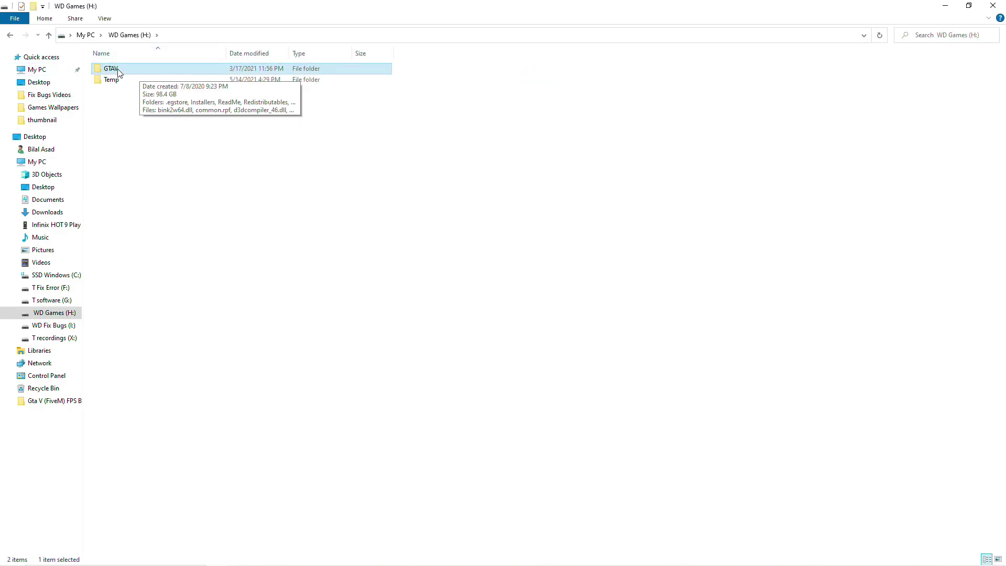
{"action": "double_click", "coordinate": [117, 71]}
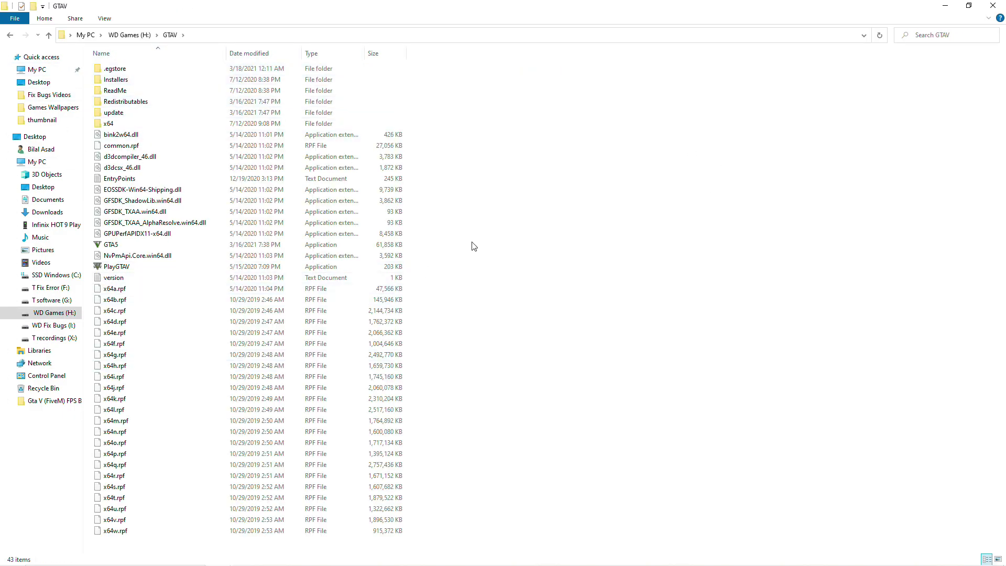
{"action": "left_click", "coordinate": [945, 5]}
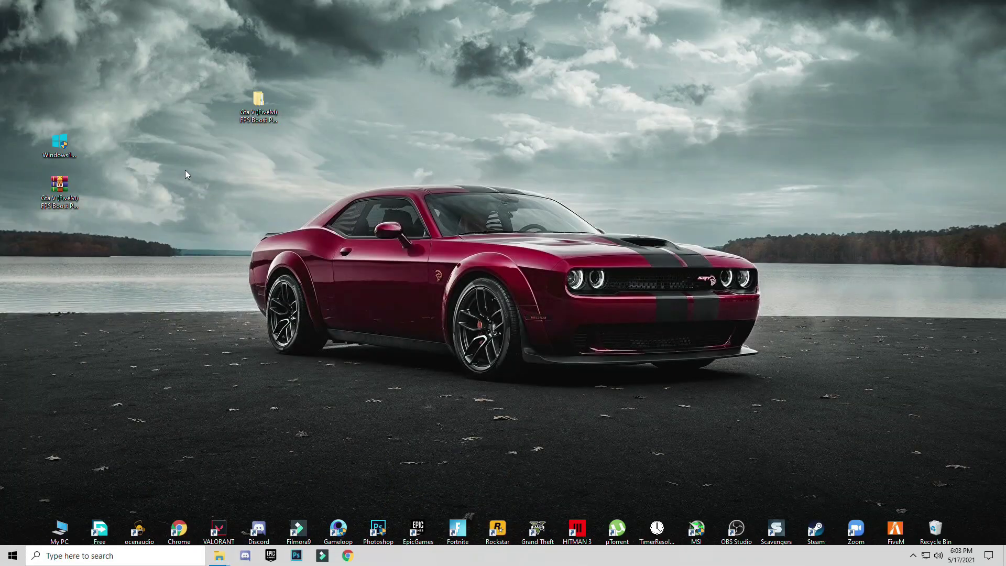
- Arrange the GTAV and Gta V (FiveM) FPS Boost Pack folder windows side by side on the desktop, and open the pack's GTAV Pack folder
{"action": "mouse_move", "coordinate": [219, 557]}
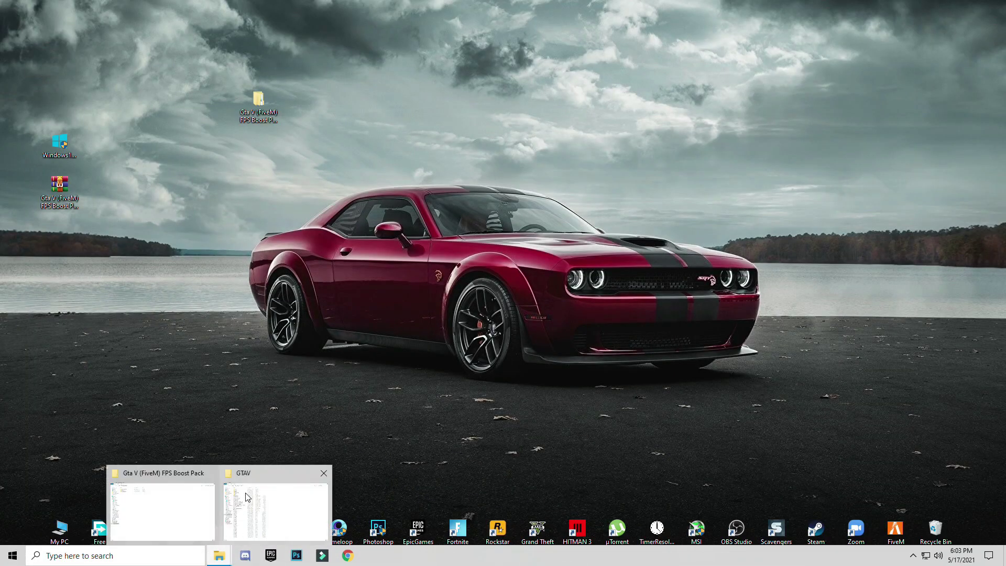
{"action": "left_click", "coordinate": [275, 503]}
{"action": "left_click", "coordinate": [968, 6]}
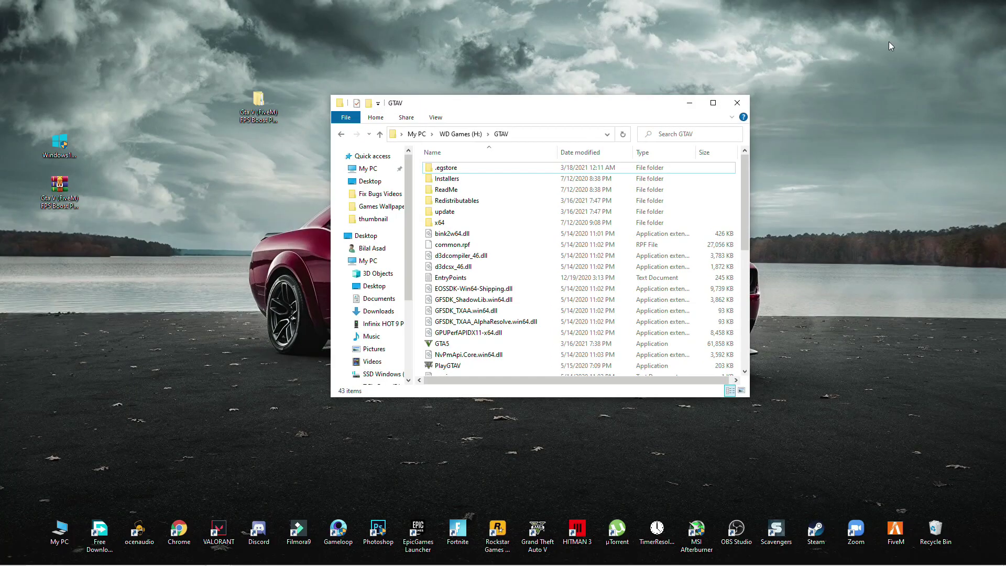
{"action": "left_click_drag", "start_coordinate": [611, 99], "coordinate": [766, 73]}
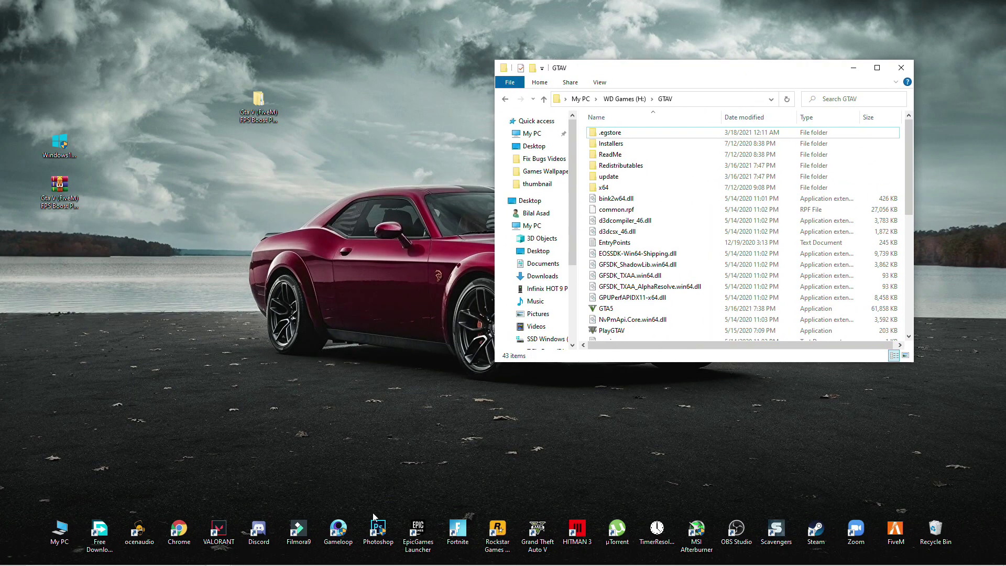
{"action": "left_click", "coordinate": [219, 556]}
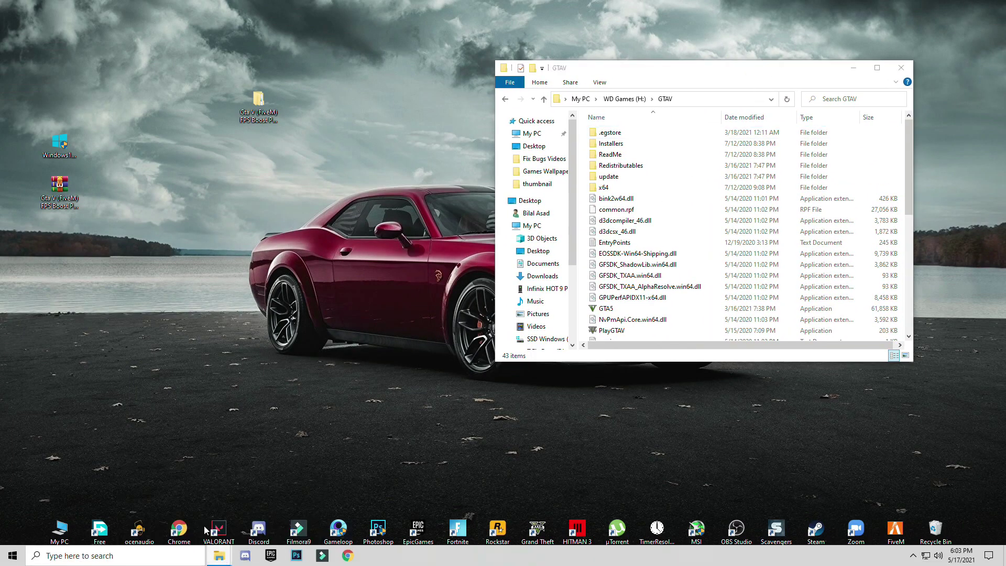
{"action": "left_click", "coordinate": [204, 531]}
{"action": "left_click", "coordinate": [968, 5]}
{"action": "left_click_drag", "start_coordinate": [611, 98], "coordinate": [352, 79]}
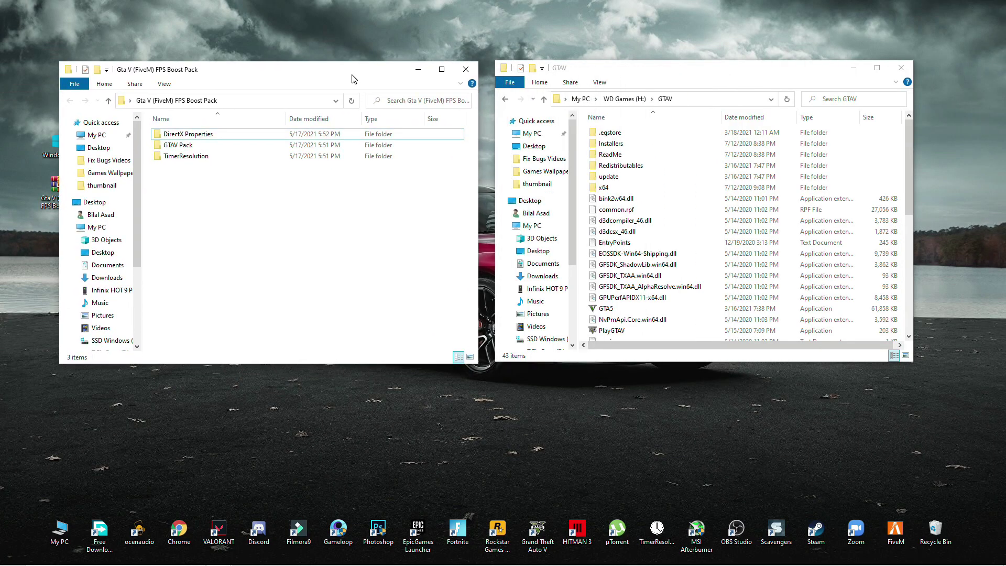
{"action": "double_click", "coordinate": [178, 147]}
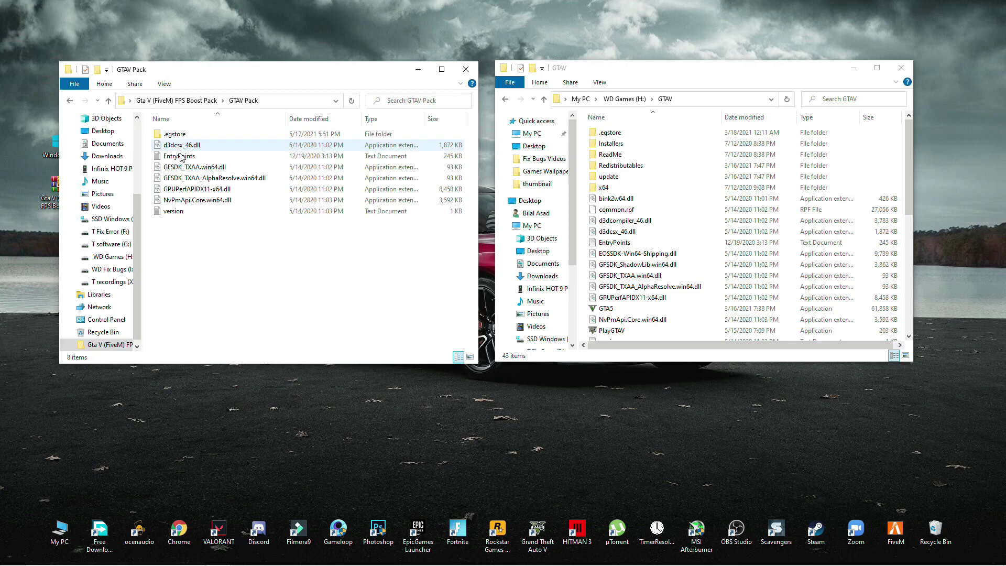
- Copy all the files from the GTAV Pack folder into the GTAV game folder, replacing the existing ones, and close the game folder window
{"action": "left_click_drag", "start_coordinate": [197, 277], "coordinate": [178, 134]}
{"action": "right_click", "coordinate": [179, 134]}
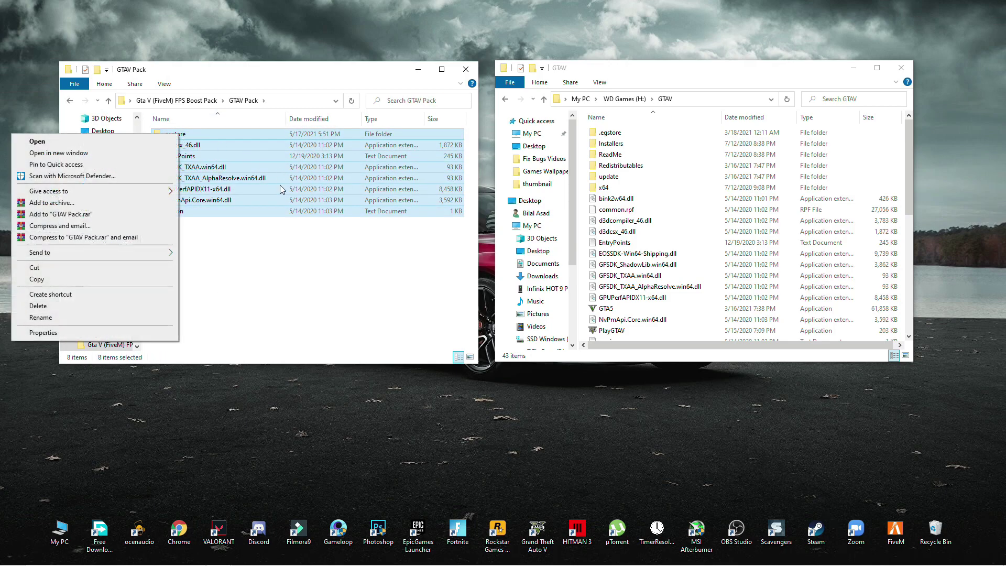
{"action": "left_click", "coordinate": [55, 284]}
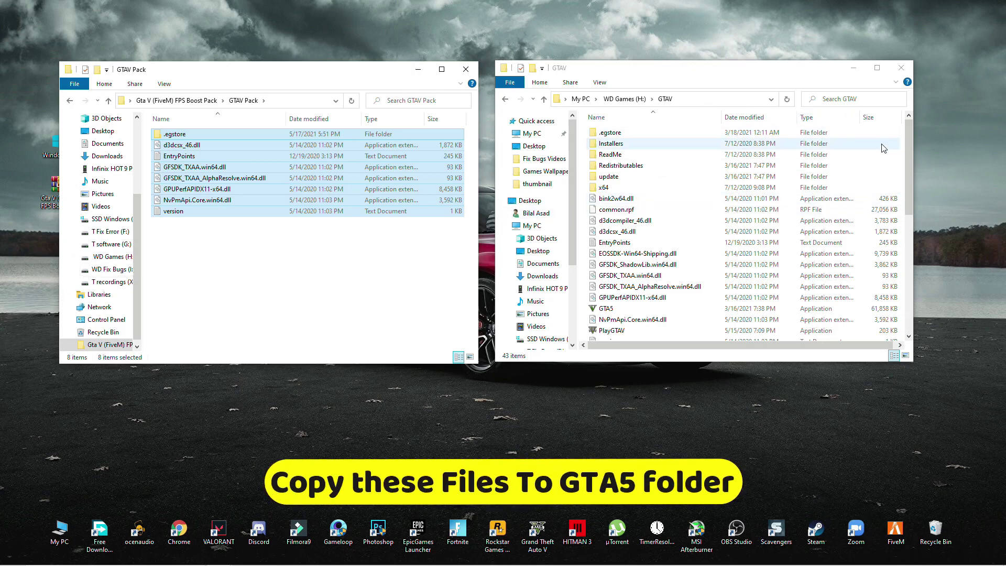
{"action": "left_click_drag", "start_coordinate": [629, 68], "coordinate": [603, 68]}
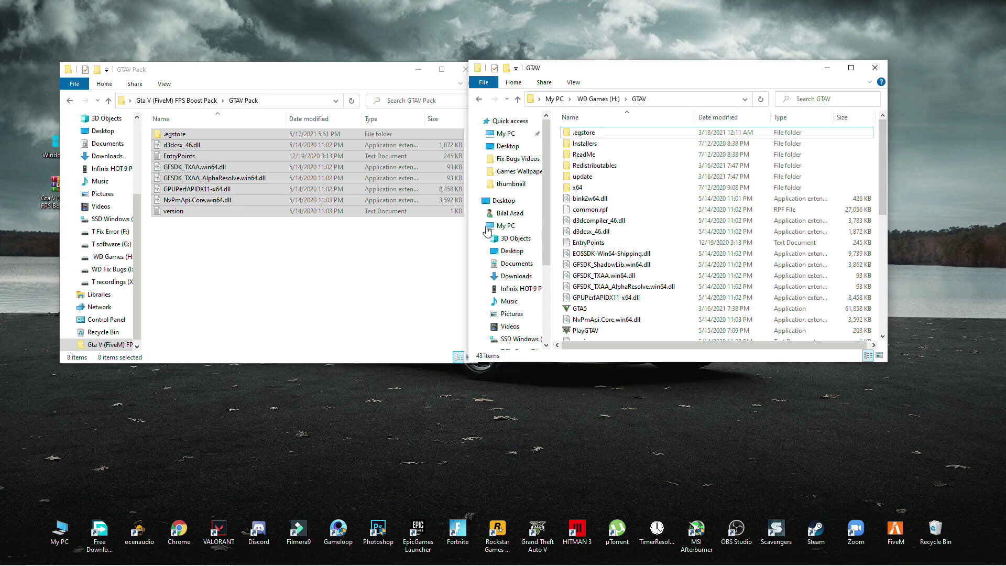
{"action": "left_click_drag", "start_coordinate": [227, 236], "coordinate": [731, 219]}
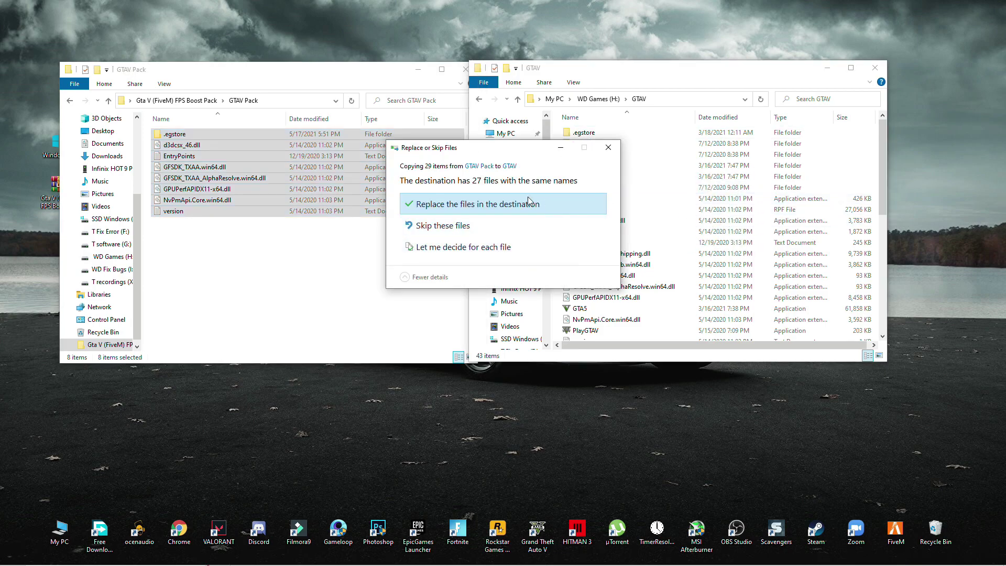
{"action": "left_click", "coordinate": [473, 206]}
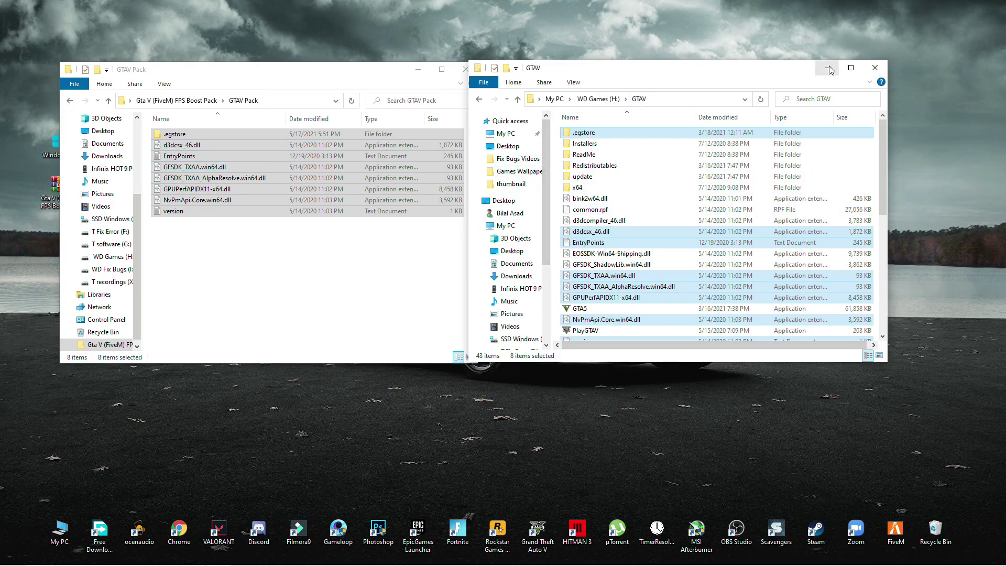
{"action": "left_click", "coordinate": [242, 265]}
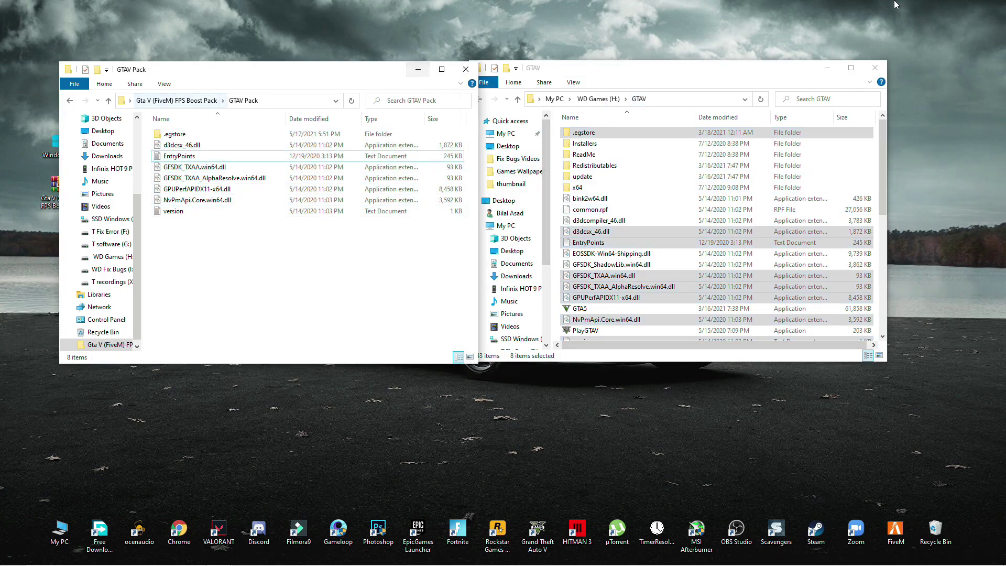
{"action": "left_click", "coordinate": [875, 67]}
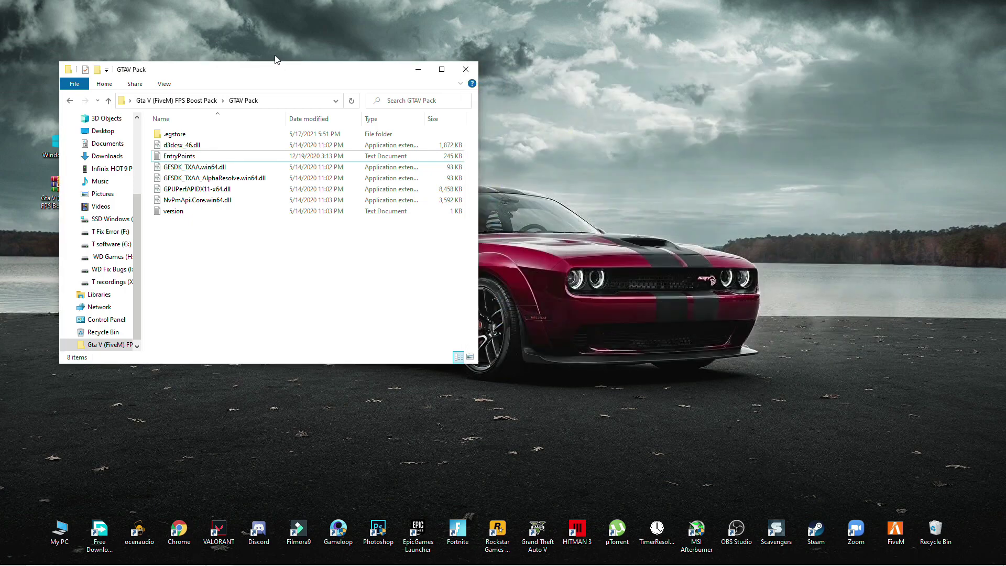
- Run dxwebsetup as administrator from the FPS Boost Pack's DirectX Properties folder
{"action": "double_click", "coordinate": [306, 71]}
{"action": "left_click", "coordinate": [10, 34]}
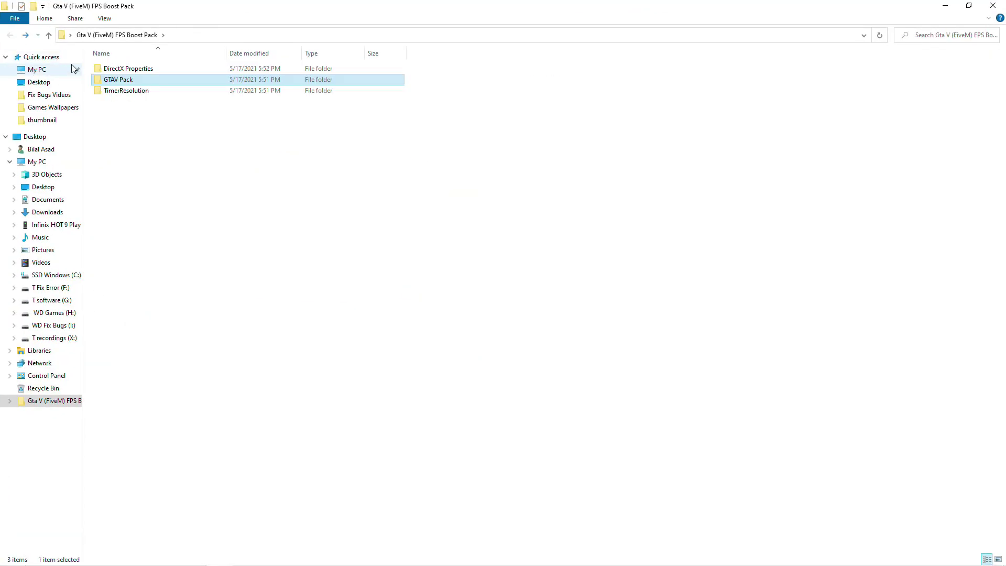
{"action": "left_click", "coordinate": [118, 118]}
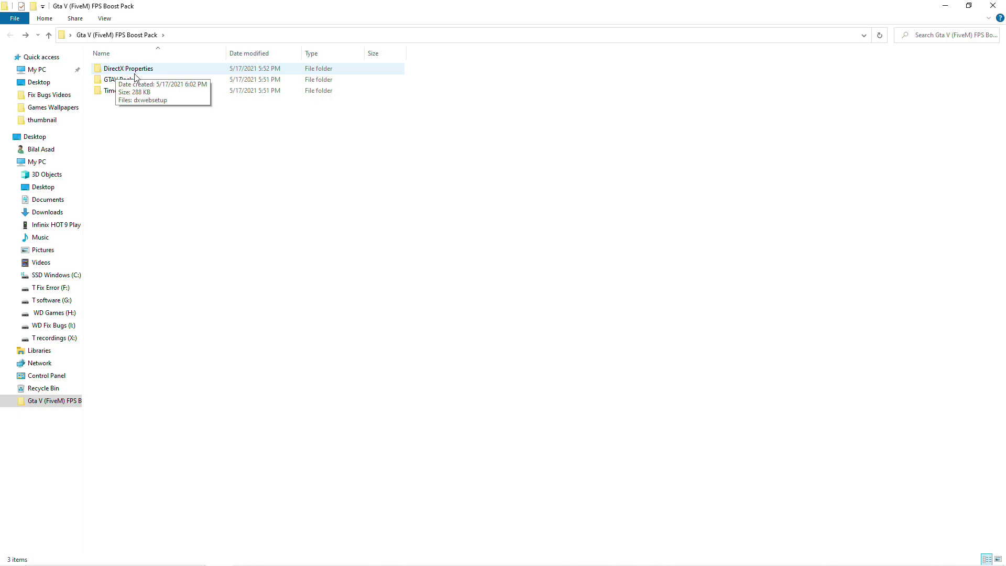
{"action": "double_click", "coordinate": [138, 74]}
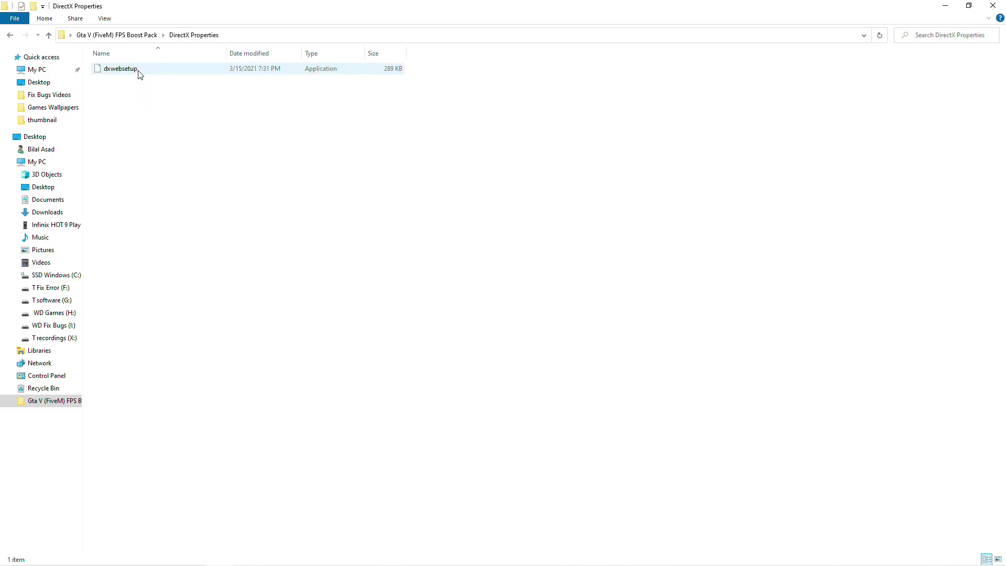
{"action": "left_click", "coordinate": [136, 73]}
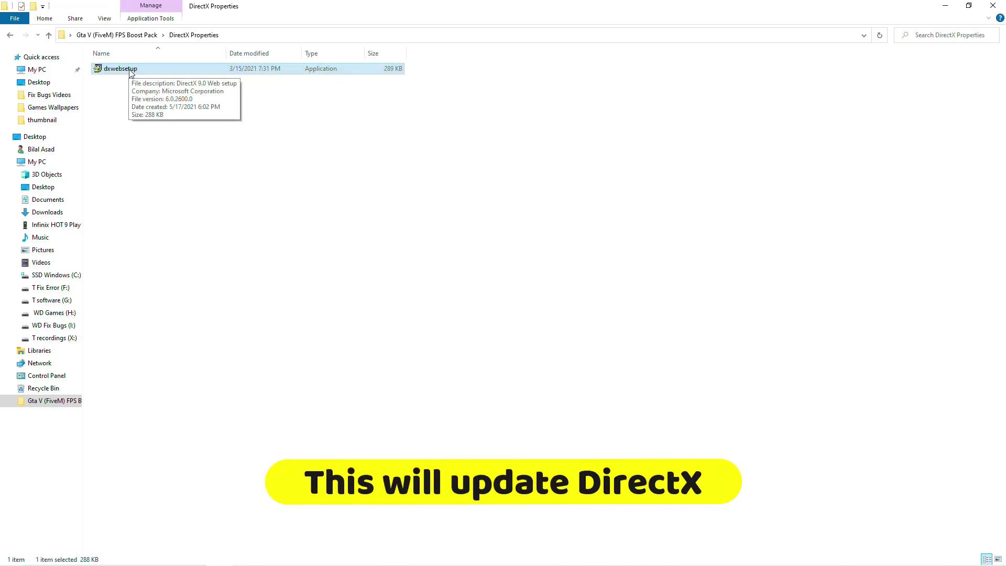
{"action": "right_click", "coordinate": [128, 70]}
{"action": "left_click", "coordinate": [47, 88]}
{"action": "left_click", "coordinate": [449, 349]}
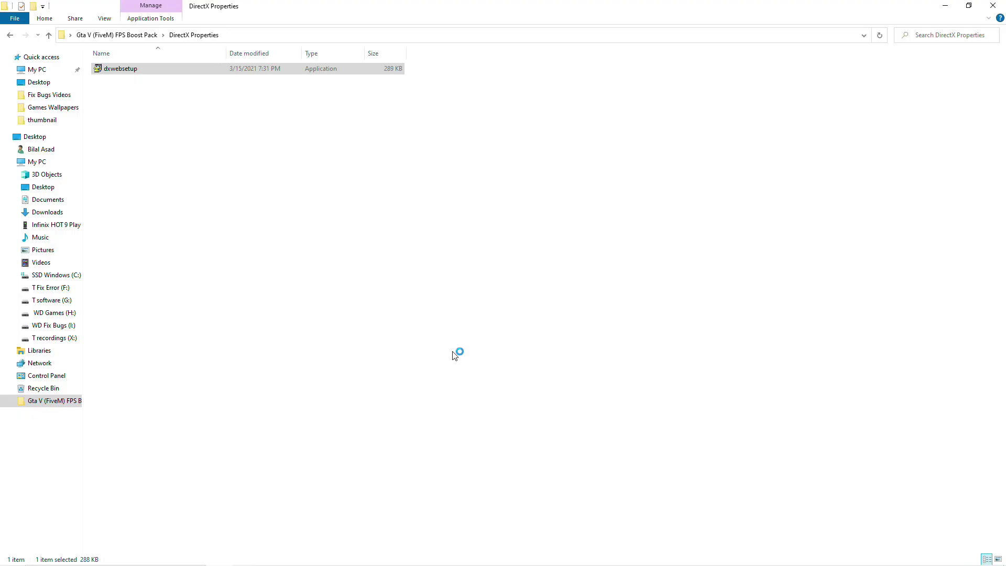
- Accept the DirectX license agreement, complete the setup wizard and return to the main FPS Boost Pack folder
{"action": "left_click_drag", "start_coordinate": [166, 61], "coordinate": [285, 68]}
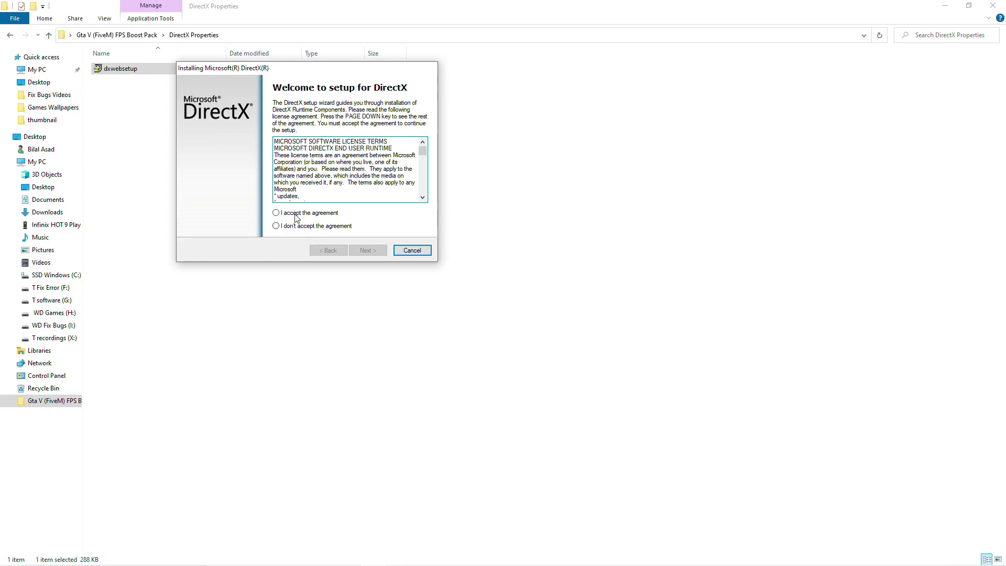
{"action": "left_click", "coordinate": [278, 214]}
{"action": "left_click", "coordinate": [368, 251]}
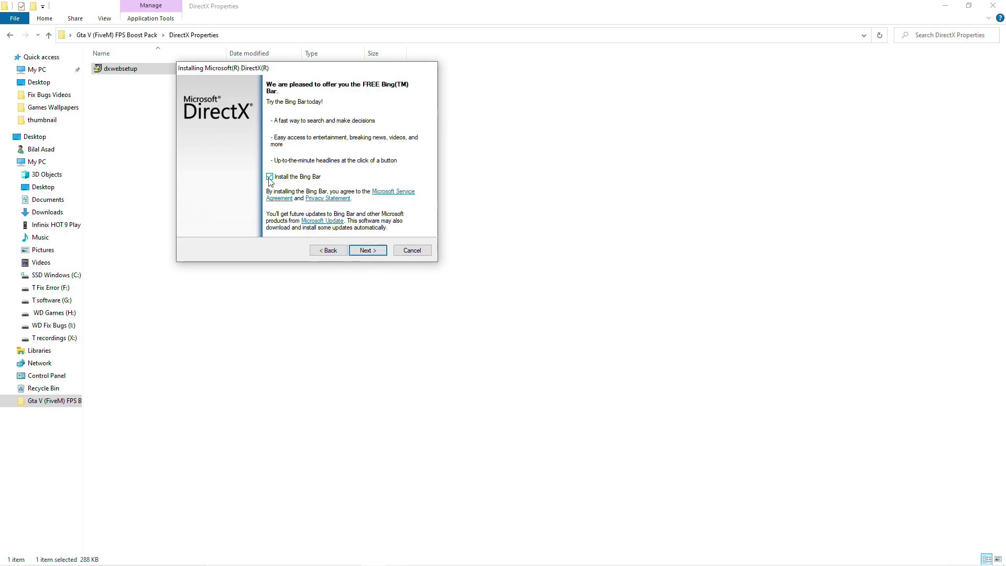
{"action": "left_click", "coordinate": [374, 252]}
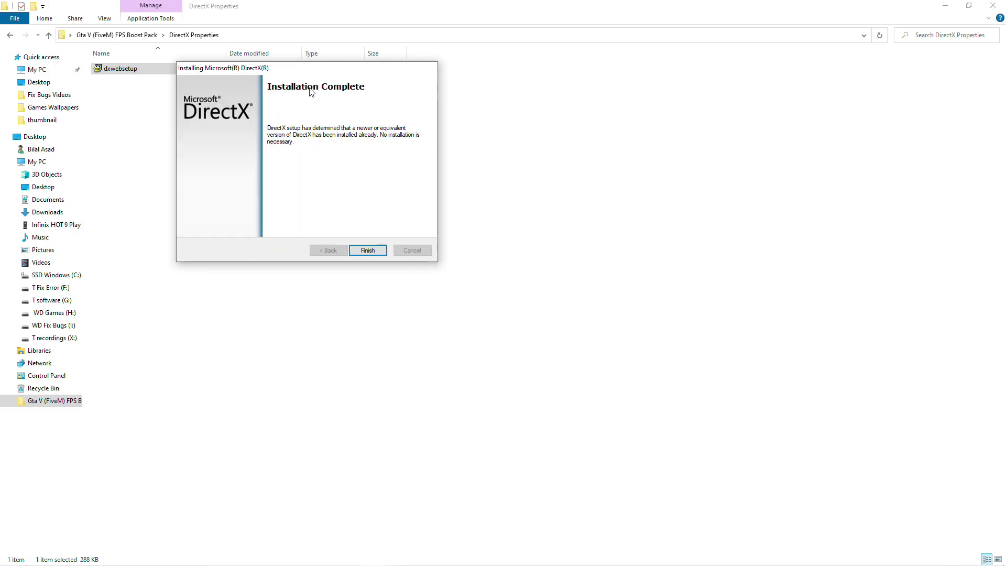
{"action": "left_click", "coordinate": [360, 252]}
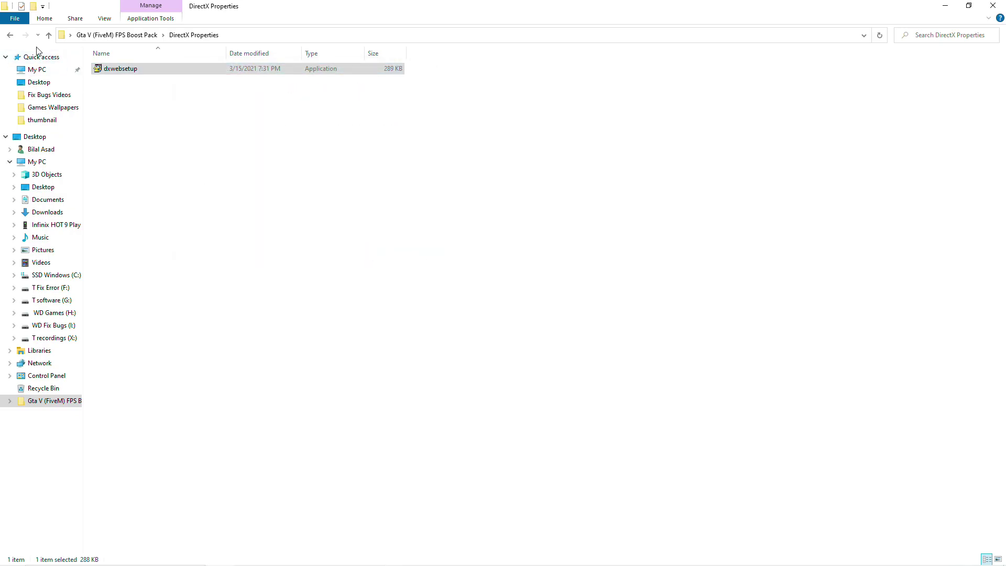
{"action": "left_click", "coordinate": [9, 36]}
{"action": "left_click", "coordinate": [111, 184]}
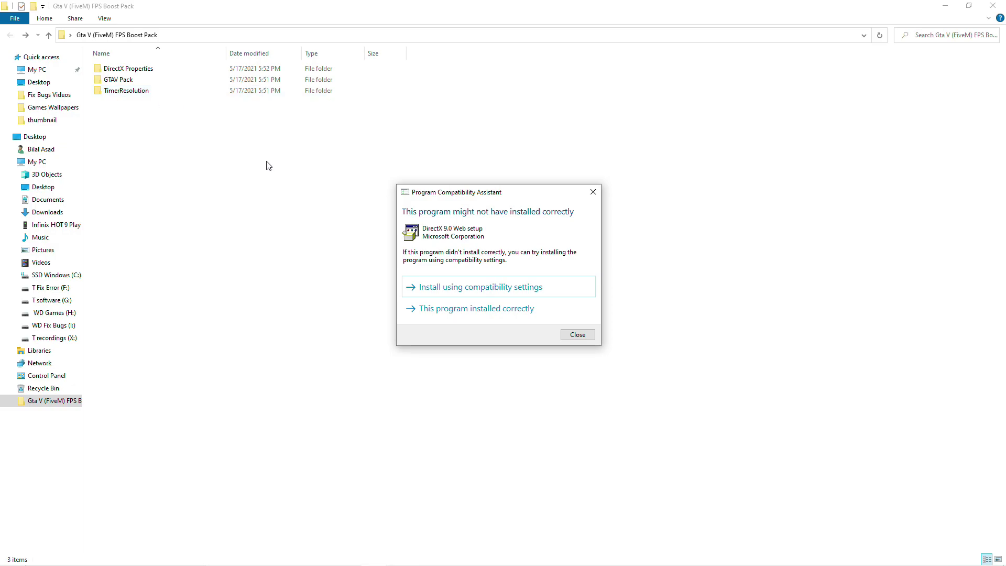
- Relaunch the DirectX setup using compatibility settings, close the Chrome profile window and accept the license agreement
{"action": "left_click", "coordinate": [450, 290]}
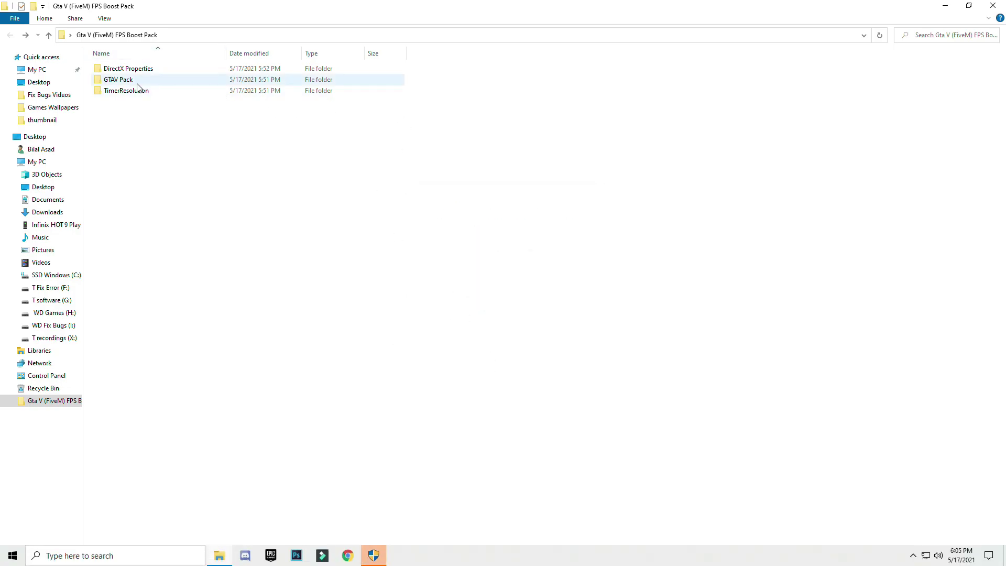
{"action": "left_click", "coordinate": [373, 555]}
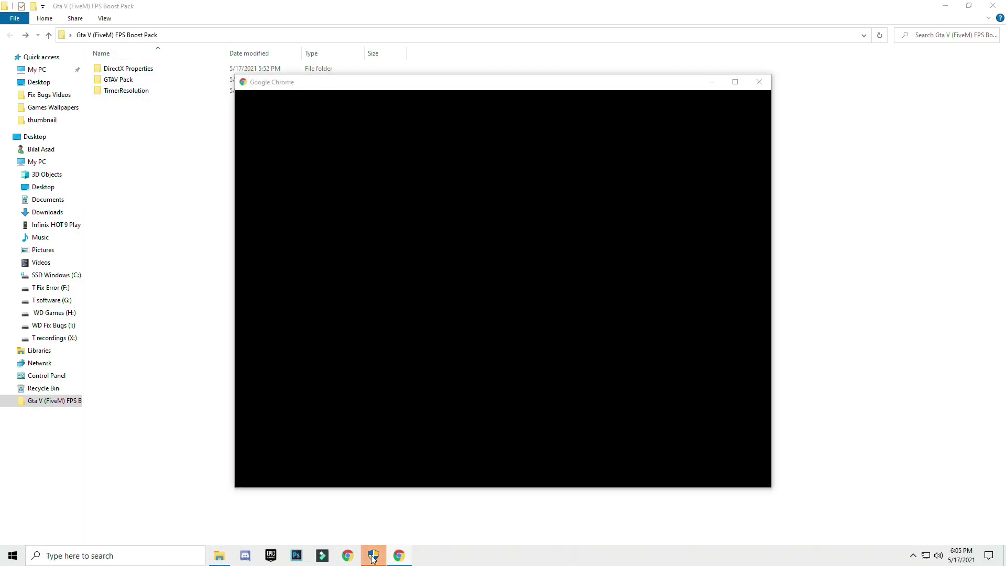
{"action": "left_click", "coordinate": [466, 350]}
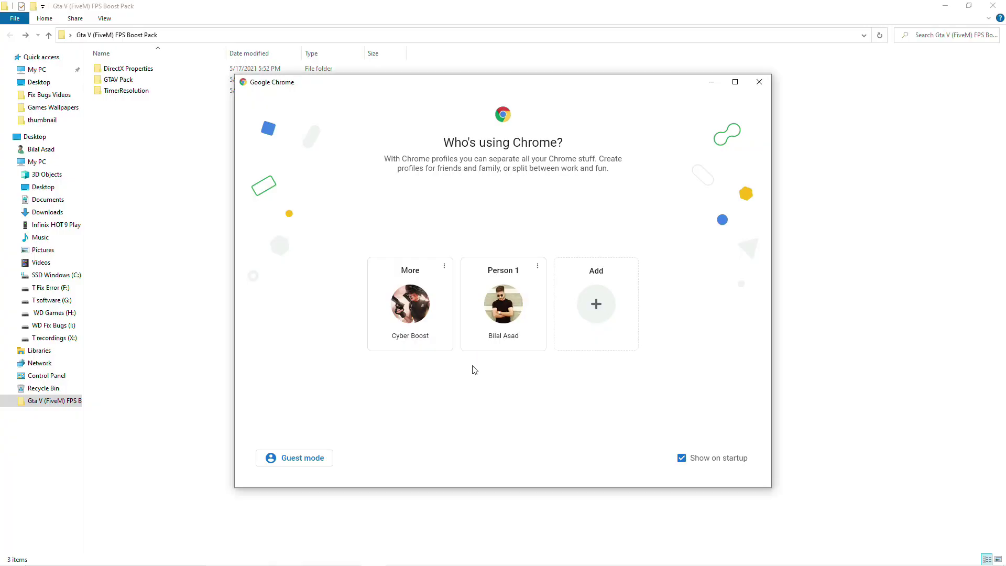
{"action": "left_click", "coordinate": [759, 82]}
{"action": "left_click_drag", "start_coordinate": [230, 102], "coordinate": [379, 107]}
{"action": "left_click", "coordinate": [395, 252]}
{"action": "left_click", "coordinate": [440, 290]}
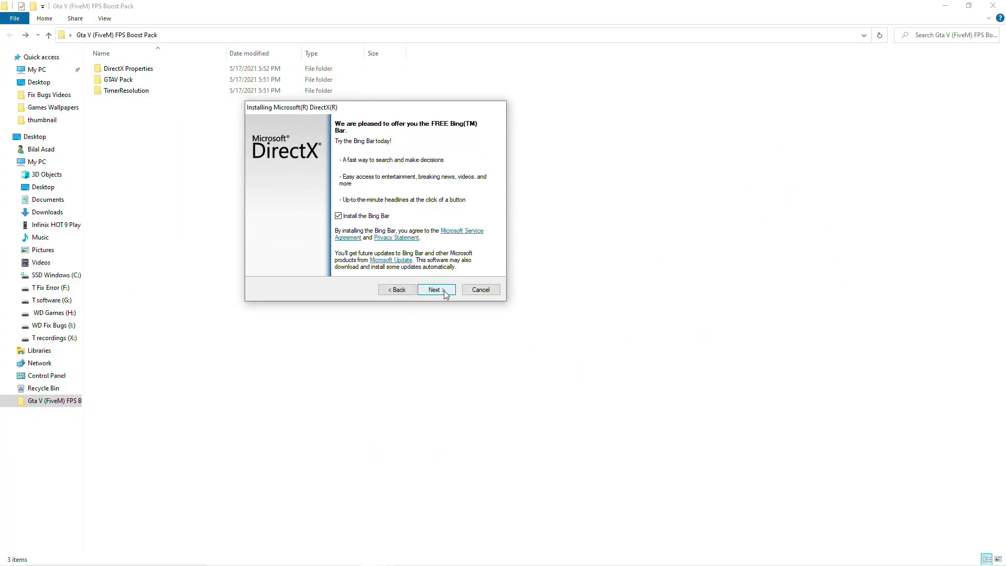
- Opt out of the Bing Bar, finish the DirectX setup and report that the program worked correctly
{"action": "left_click", "coordinate": [339, 216]}
{"action": "left_click", "coordinate": [436, 290]}
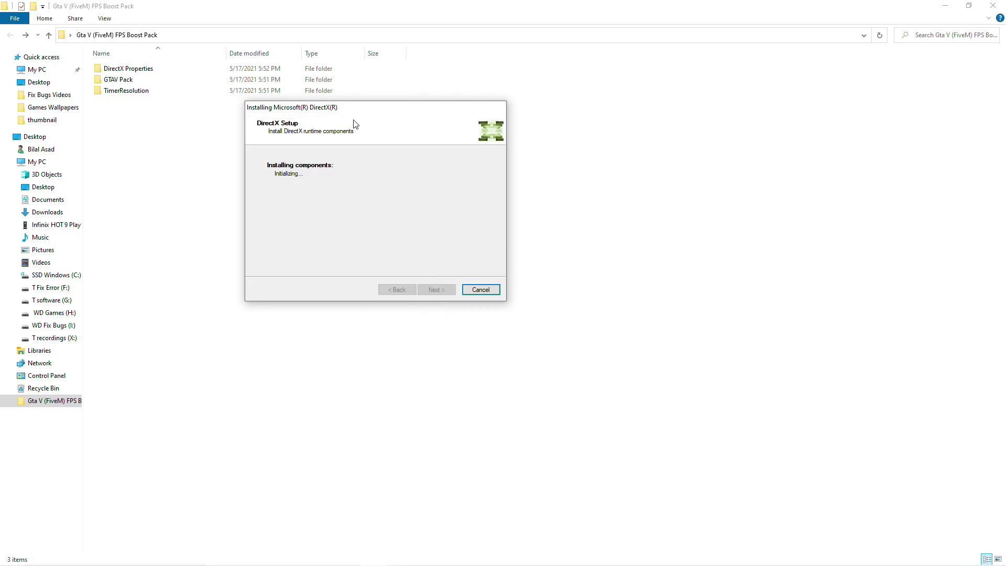
{"action": "mouse_move", "coordinate": [354, 565]}
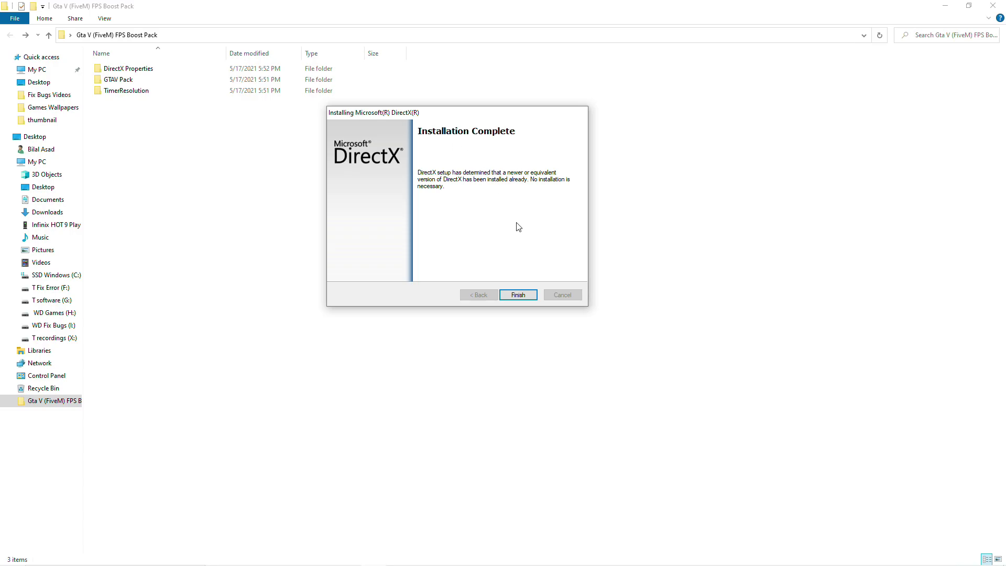
{"action": "left_click", "coordinate": [525, 295]}
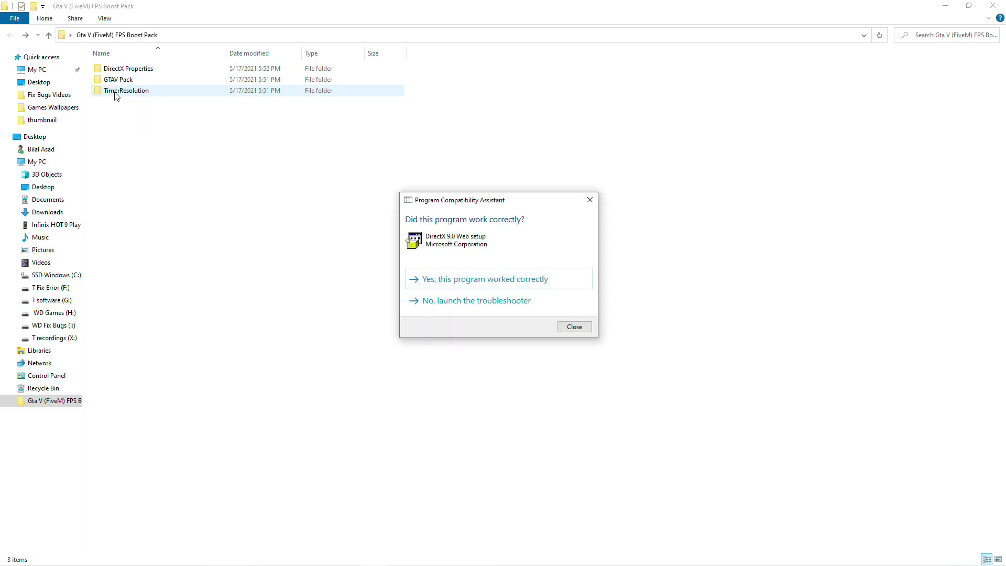
{"action": "left_click", "coordinate": [489, 283]}
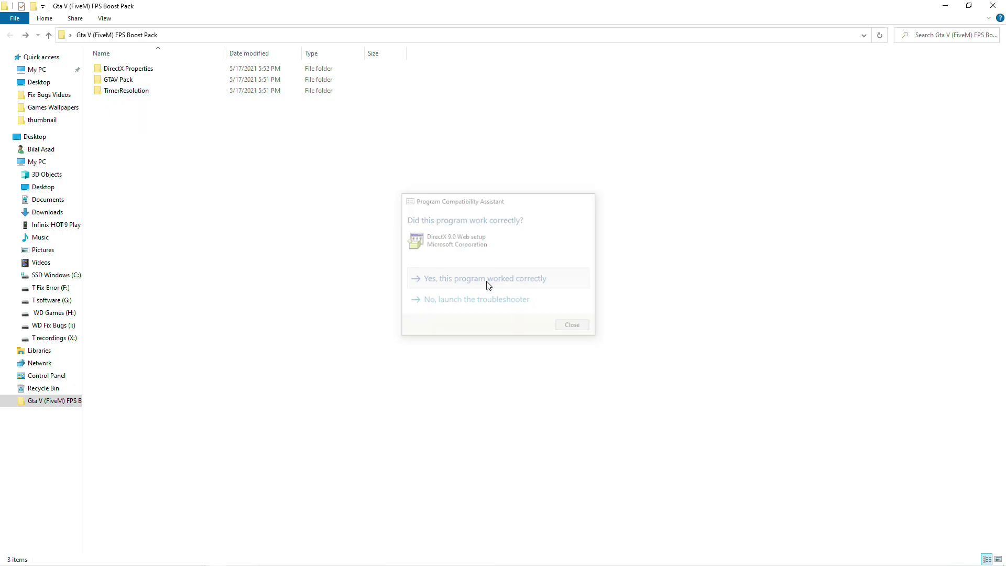
- Launch the TimerResolution application from the pack's TimerResolution folder
{"action": "right_click", "coordinate": [115, 91]}
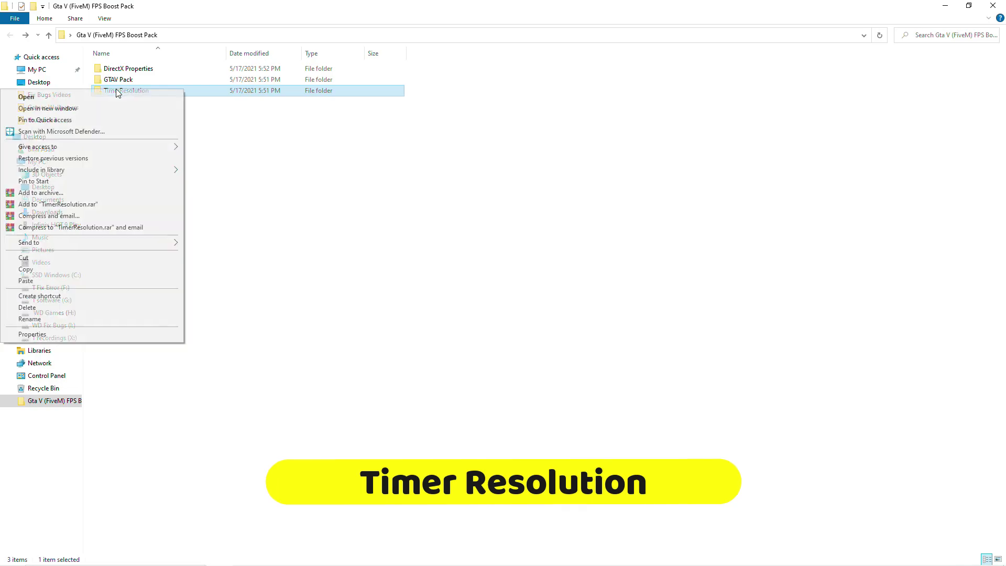
{"action": "left_click", "coordinate": [73, 97]}
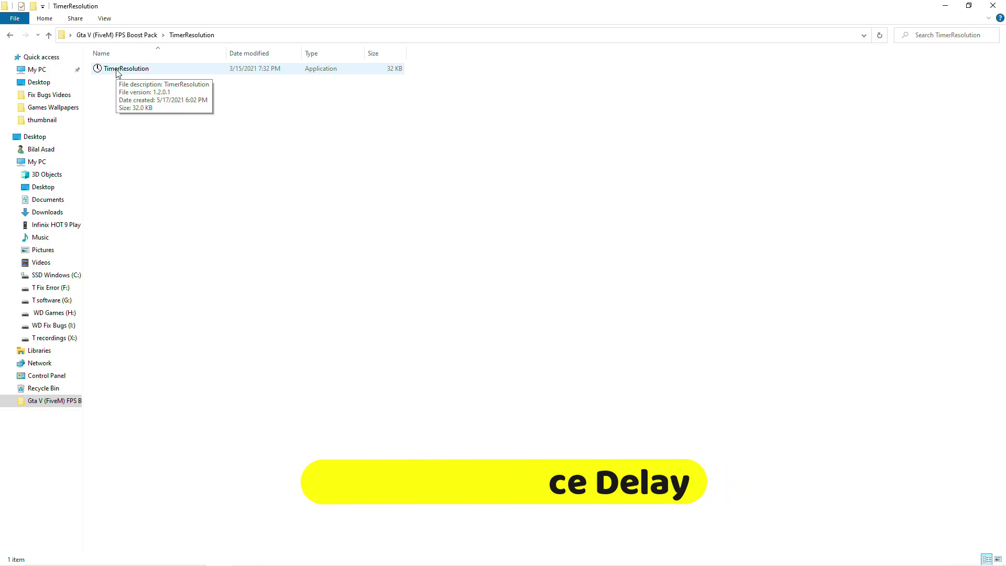
{"action": "left_click", "coordinate": [951, 5]}
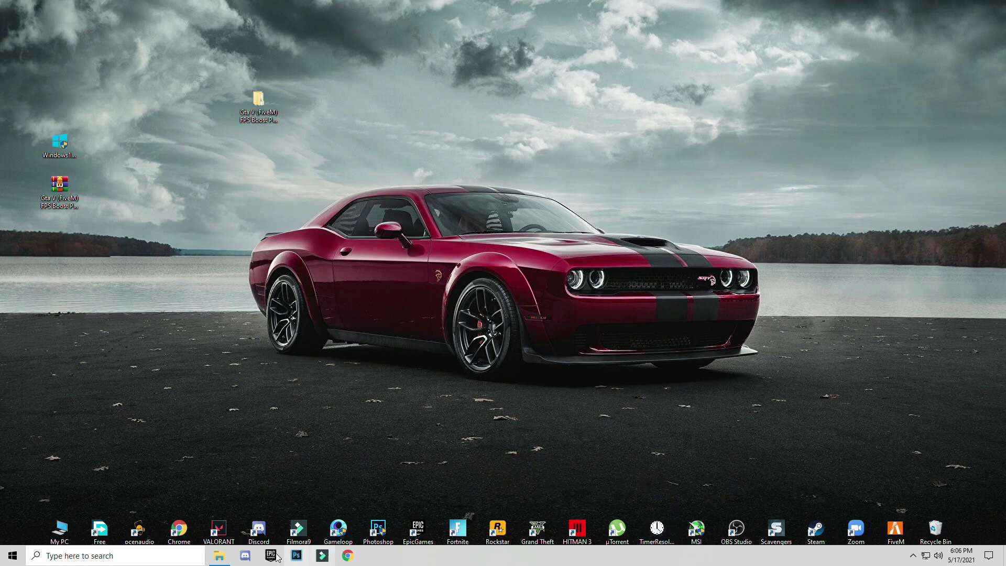
{"action": "left_click", "coordinate": [218, 555]}
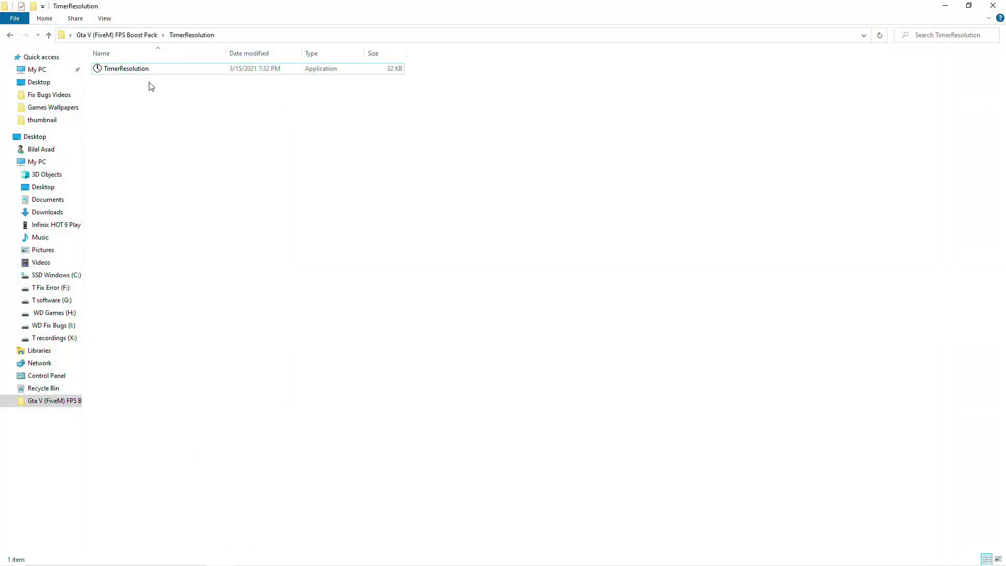
{"action": "double_click", "coordinate": [132, 68]}
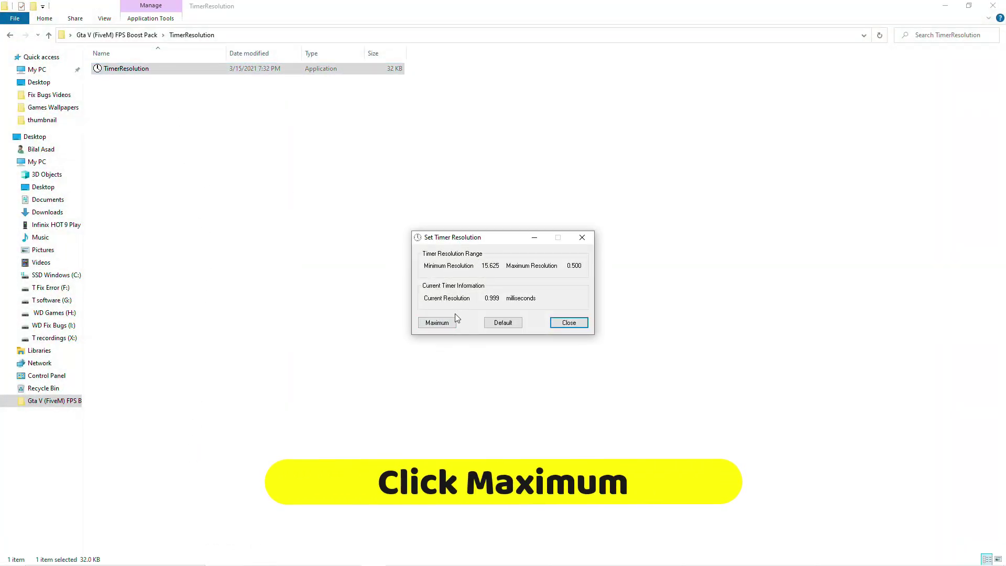
- Set the timer resolution to Maximum and minimize the tool and the folder window, leaving the tool running
{"action": "left_click", "coordinate": [439, 323]}
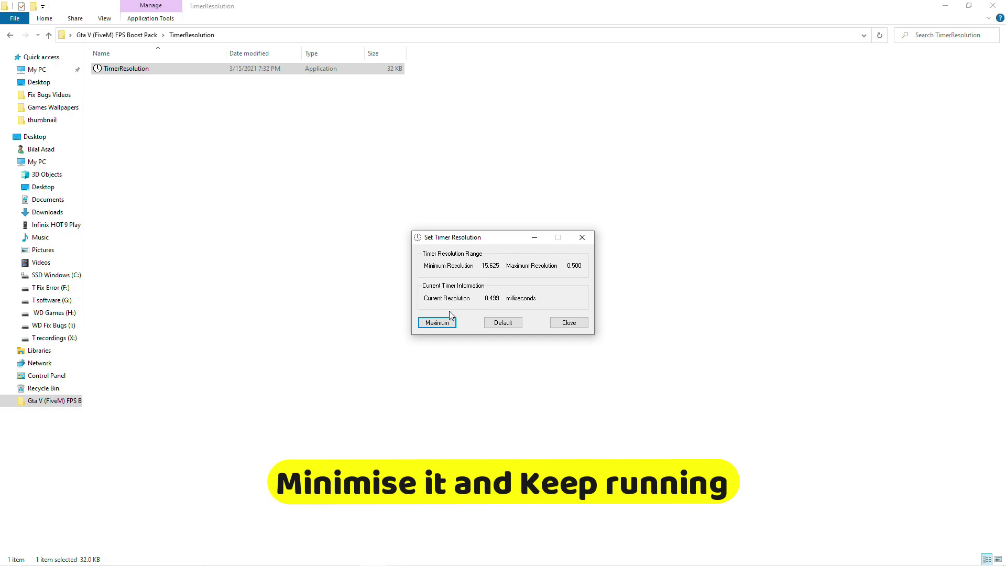
{"action": "left_click", "coordinate": [535, 238]}
{"action": "left_click", "coordinate": [945, 5]}
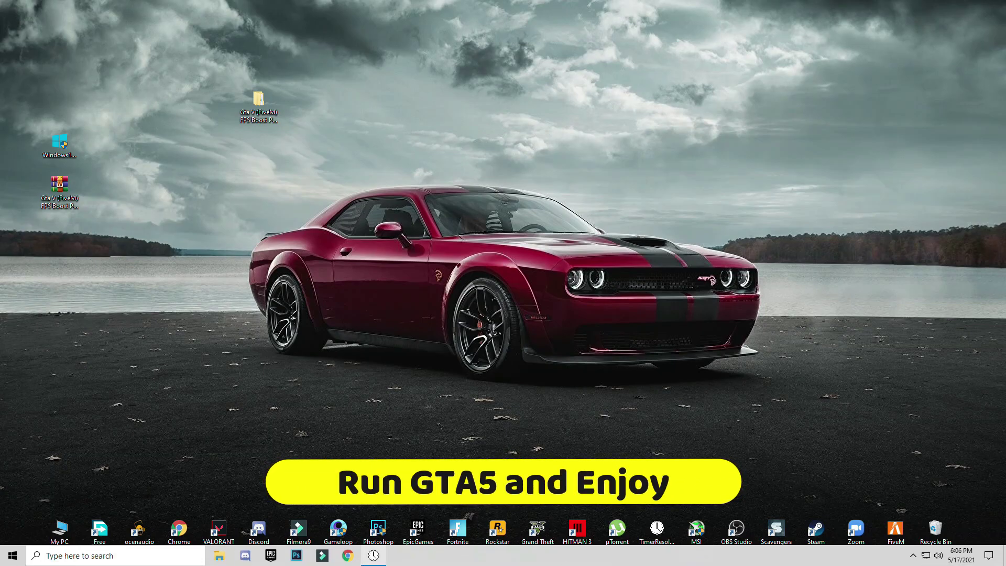
{"action": "left_click", "coordinate": [374, 556]}
{"action": "left_click", "coordinate": [373, 556]}
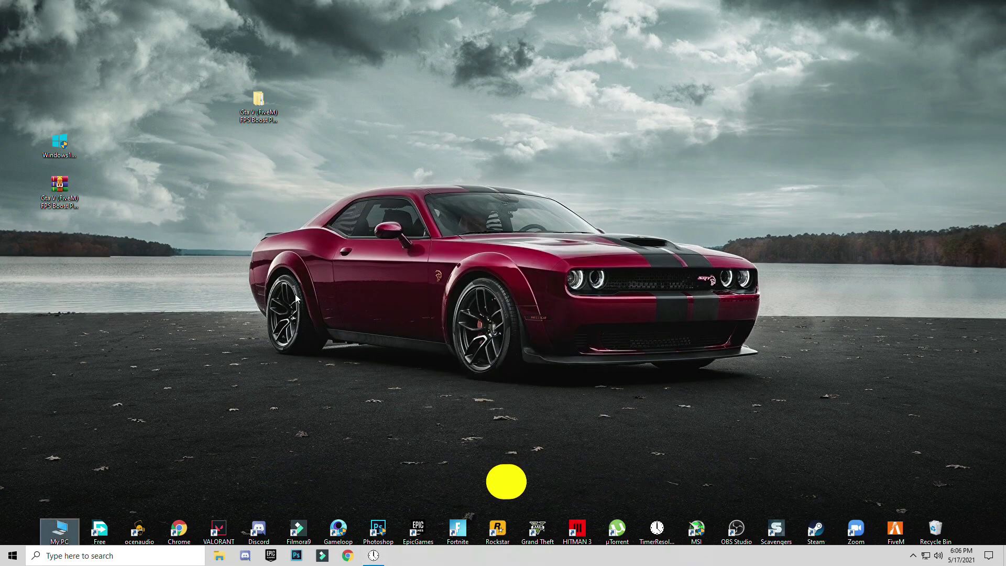